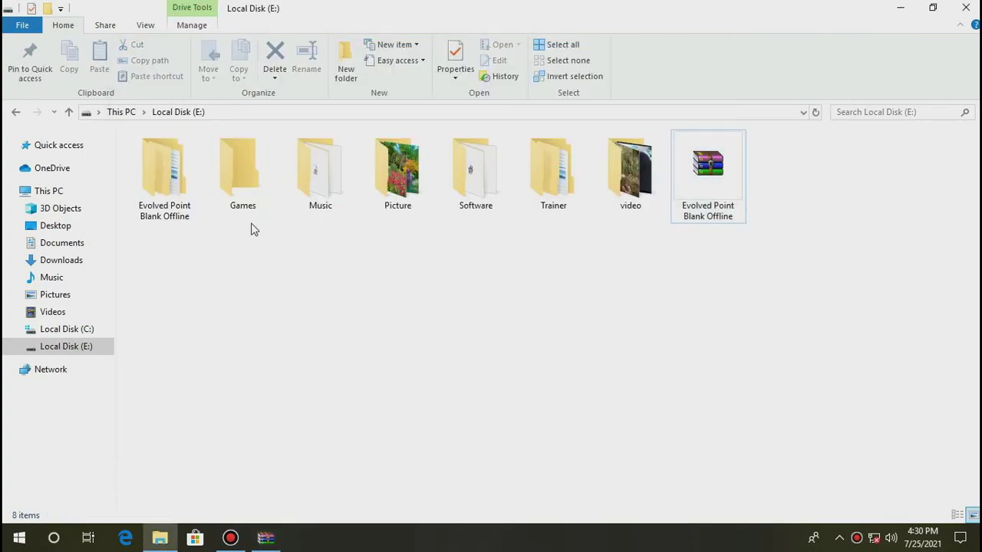
- Close the open Evolved Point Blank Offline archive window
{"action": "right_click", "coordinate": [708, 163]}
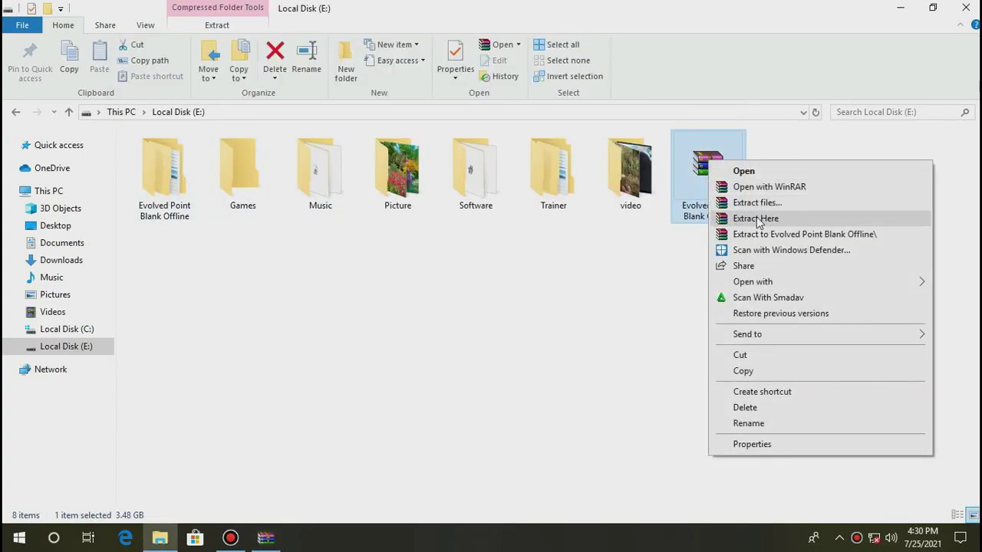
{"action": "left_click", "coordinate": [649, 253]}
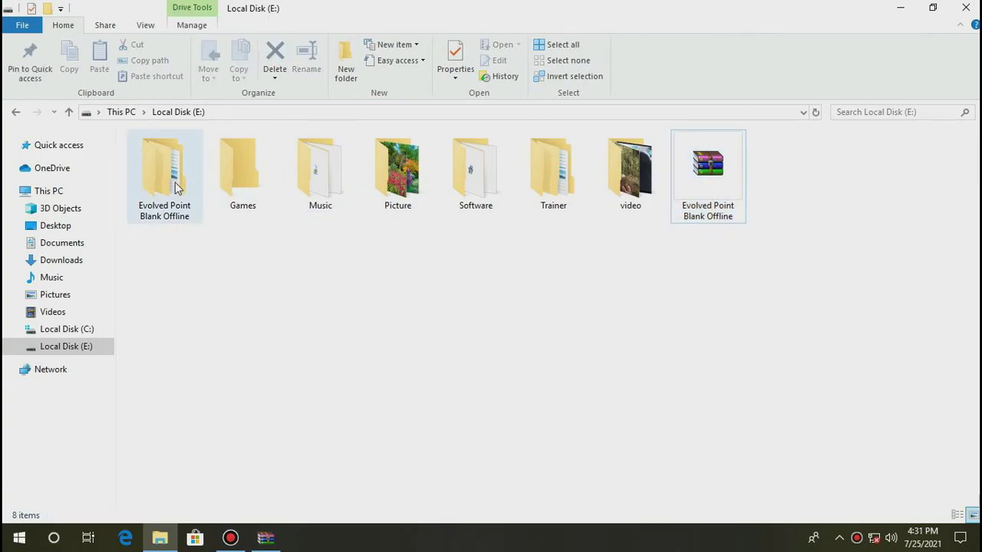
{"action": "left_click", "coordinate": [265, 537]}
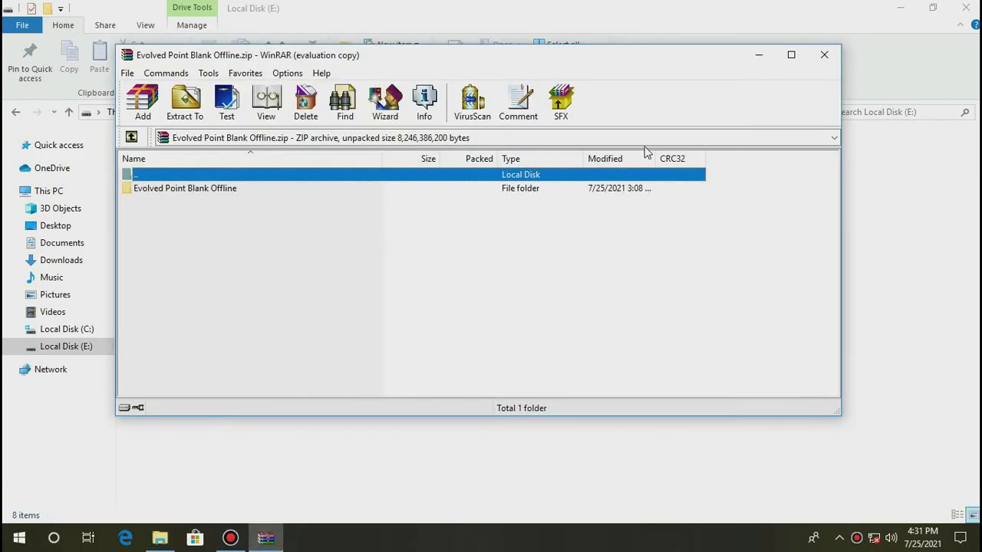
{"action": "left_click", "coordinate": [824, 55]}
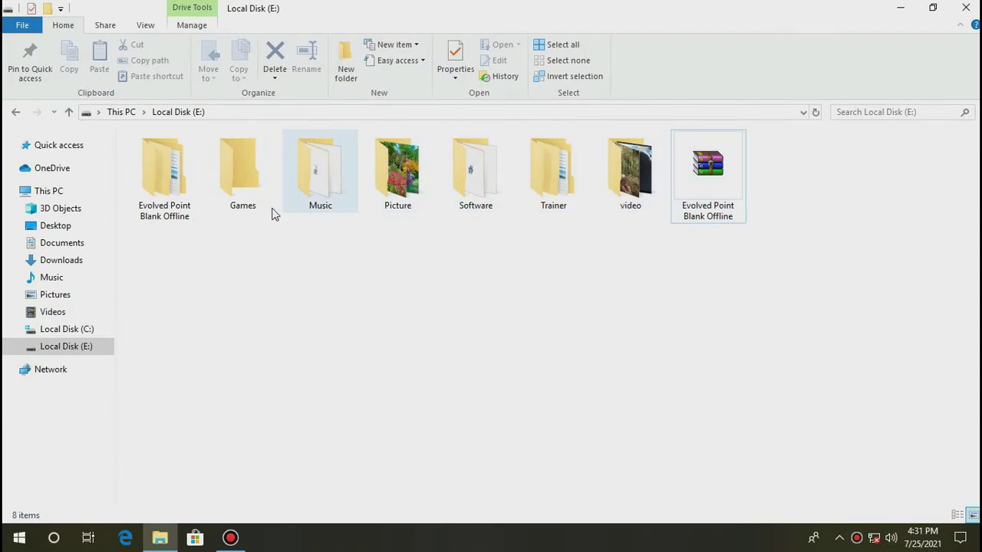
- Open E:\Evolved Point Blank Offline\XAMPP and select the XAMPP 7.2.1 installer
{"action": "left_click", "coordinate": [170, 186]}
{"action": "double_click", "coordinate": [170, 187]}
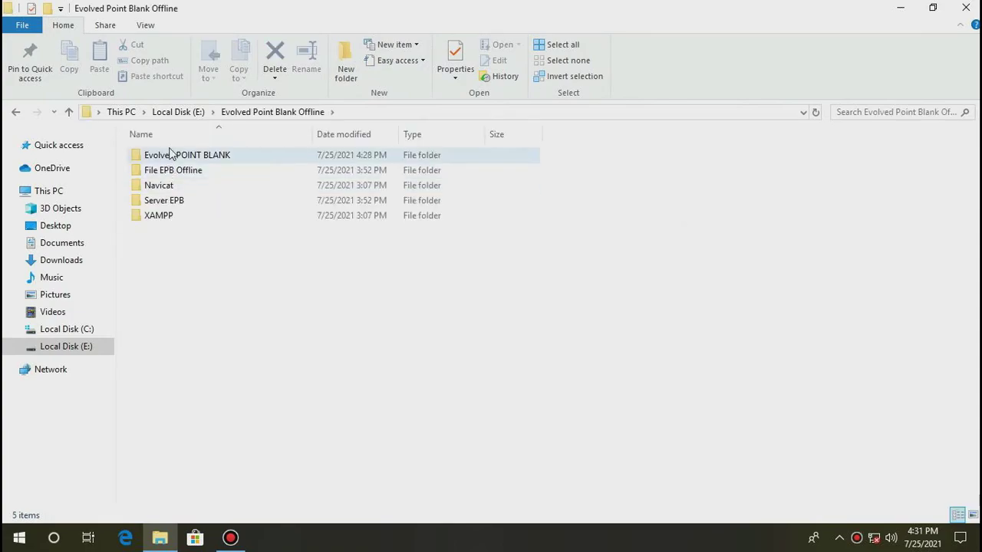
{"action": "double_click", "coordinate": [157, 217]}
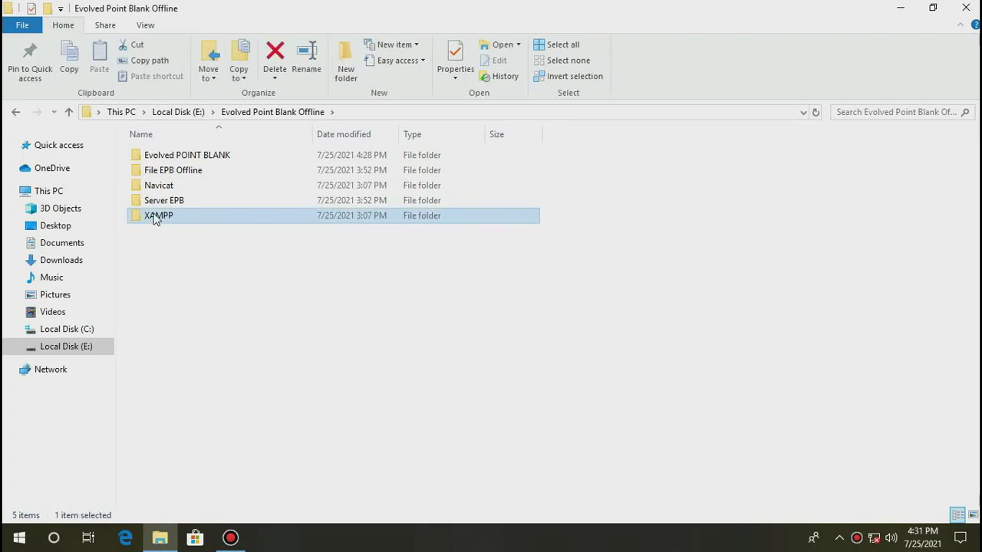
{"action": "left_click", "coordinate": [171, 157]}
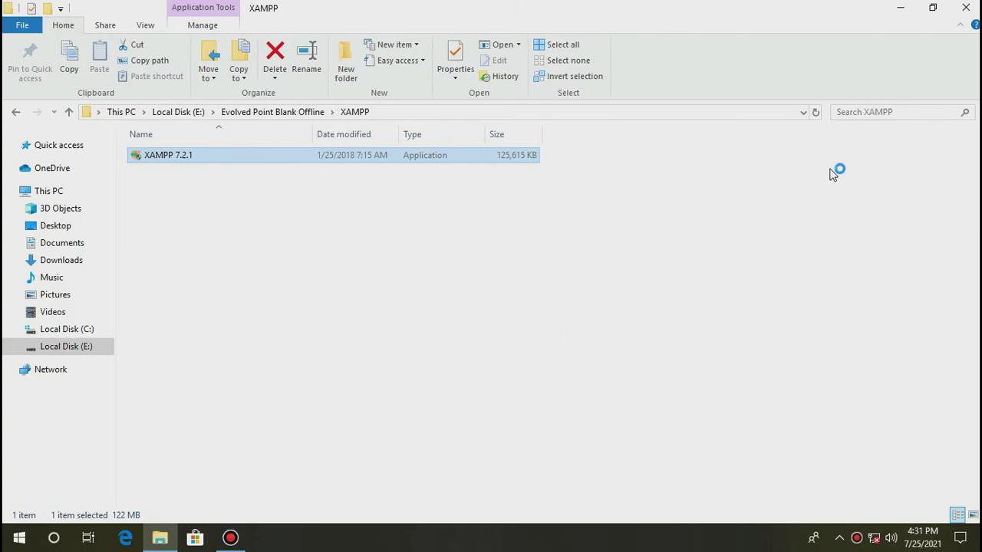
- Run XAMPP setup with default components and the C:\xampp folder, then start installing
{"action": "left_click", "coordinate": [899, 15]}
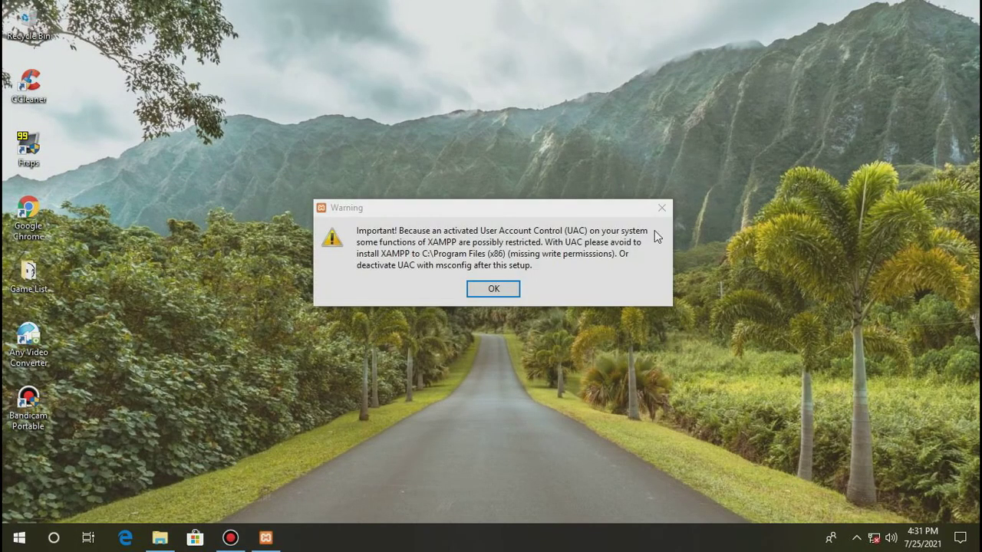
{"action": "left_click", "coordinate": [494, 290]}
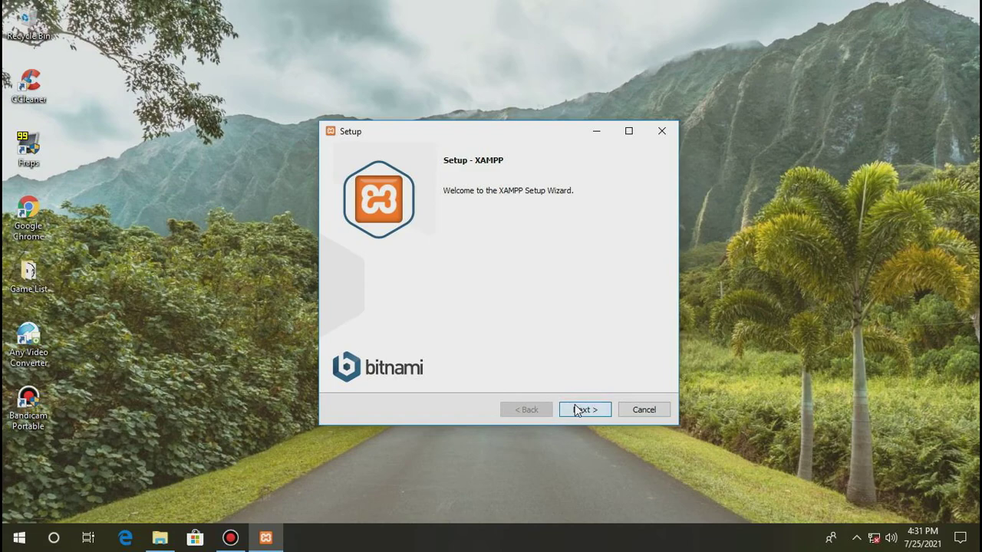
{"action": "left_click", "coordinate": [577, 409]}
{"action": "left_click", "coordinate": [582, 409]}
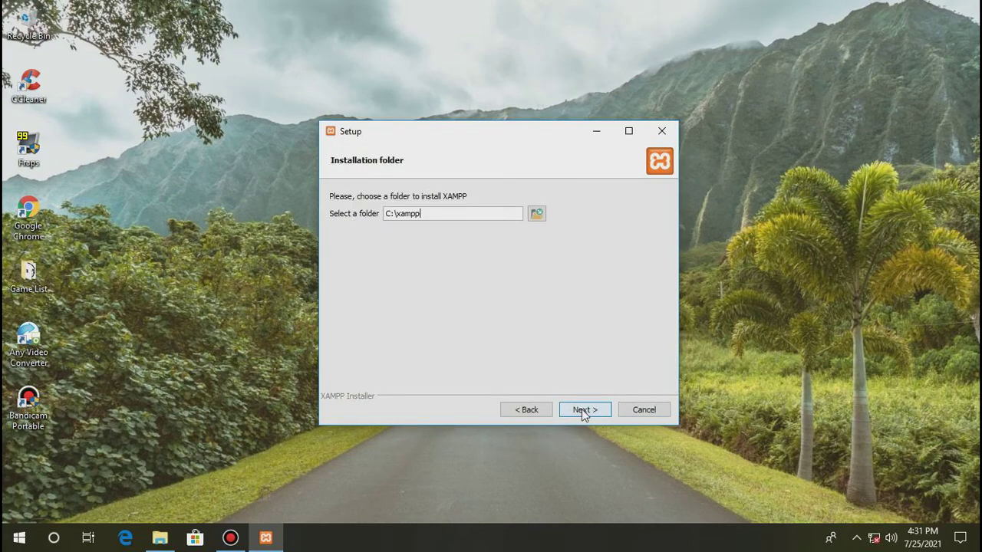
{"action": "left_click", "coordinate": [582, 408]}
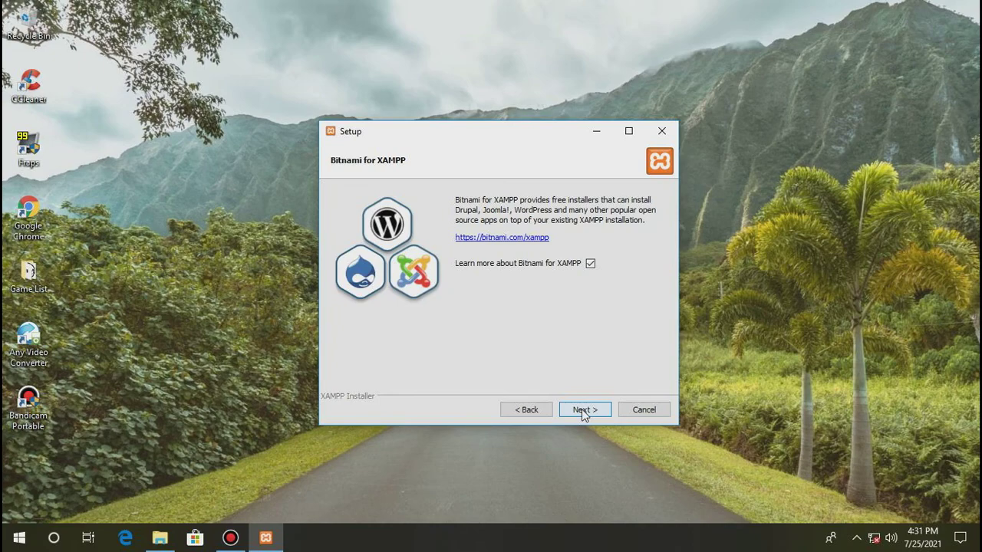
{"action": "left_click", "coordinate": [583, 410]}
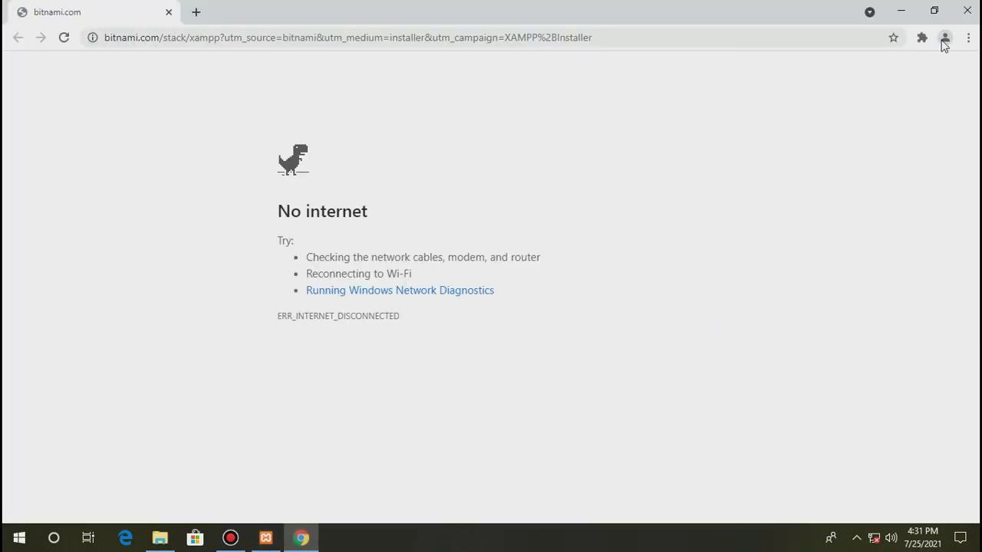
{"action": "left_click", "coordinate": [967, 11]}
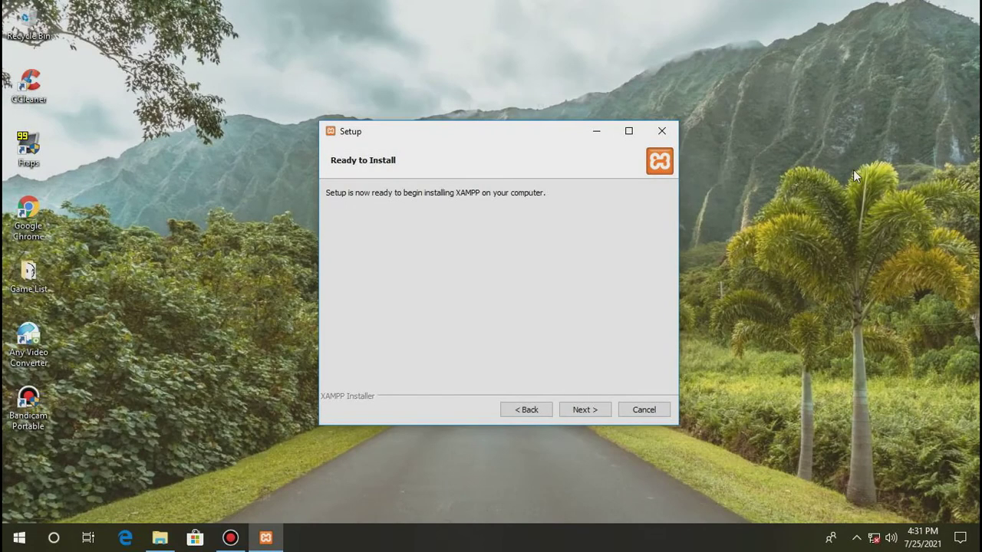
{"action": "left_click", "coordinate": [583, 410]}
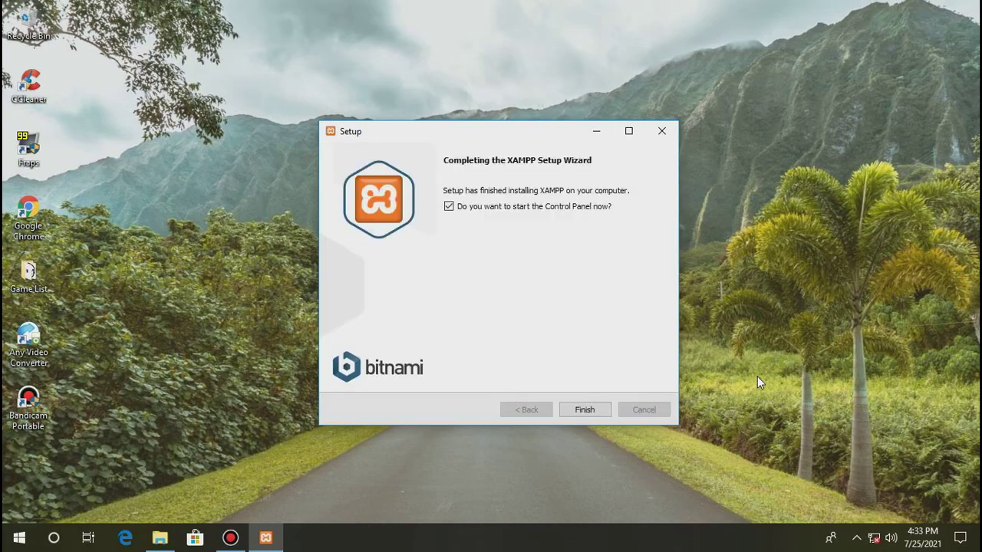
- Finish setup, keep English, start MySQL on port 3306, and minimize the Control Panel
{"action": "left_click", "coordinate": [603, 411]}
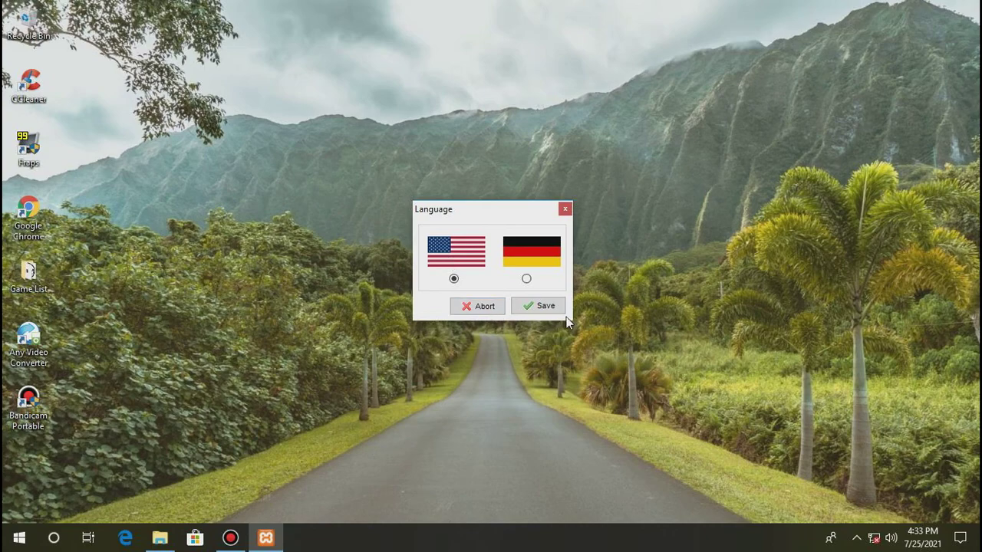
{"action": "left_click", "coordinate": [543, 305]}
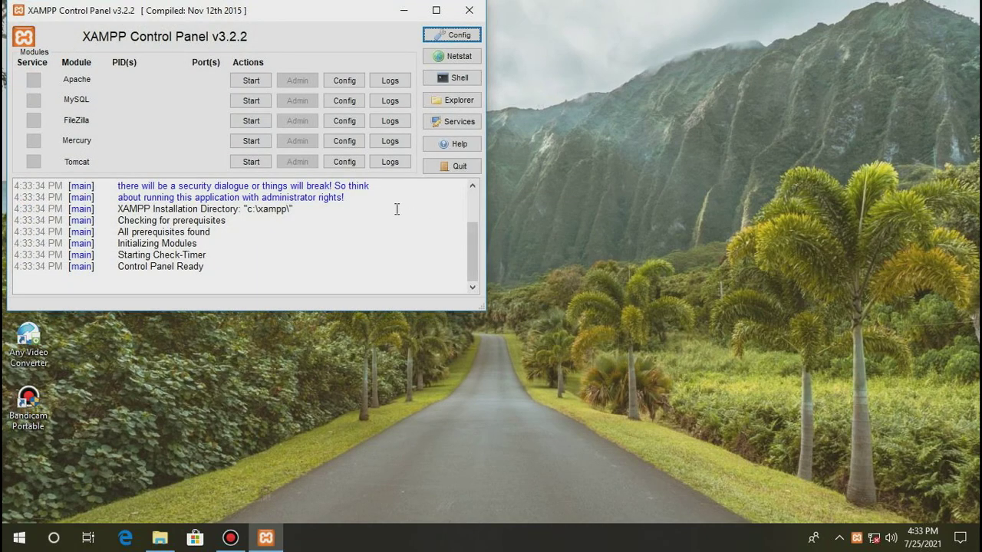
{"action": "left_click", "coordinate": [249, 100]}
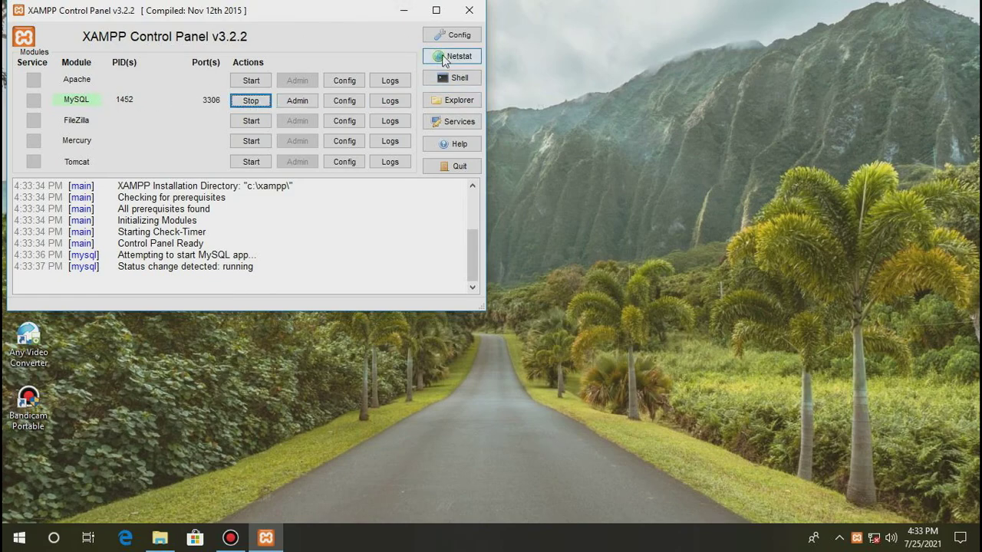
{"action": "left_click", "coordinate": [404, 10]}
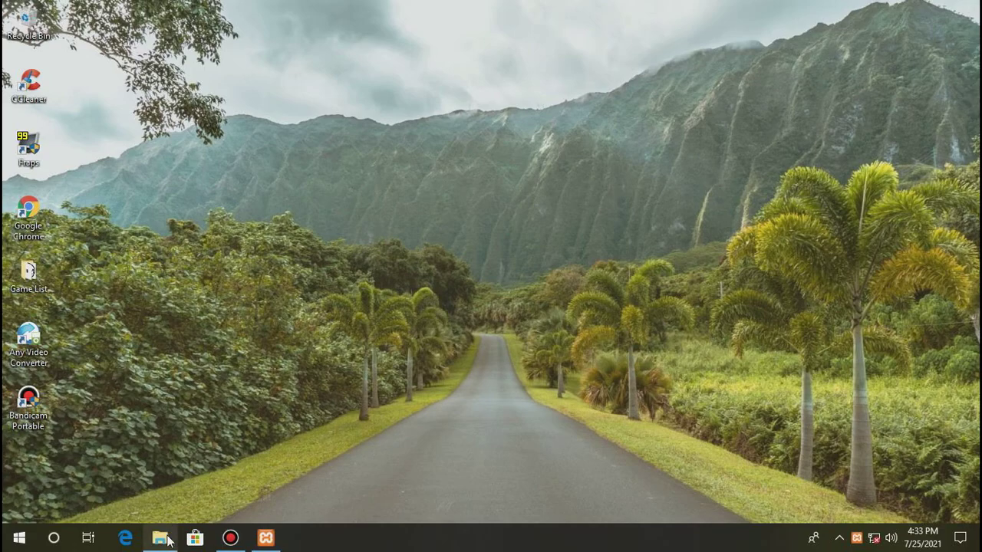
{"action": "left_click", "coordinate": [167, 540]}
- Install Navicat Premium 8 from the Navicat folder, accepting the license and default locations
{"action": "left_click", "coordinate": [242, 113]}
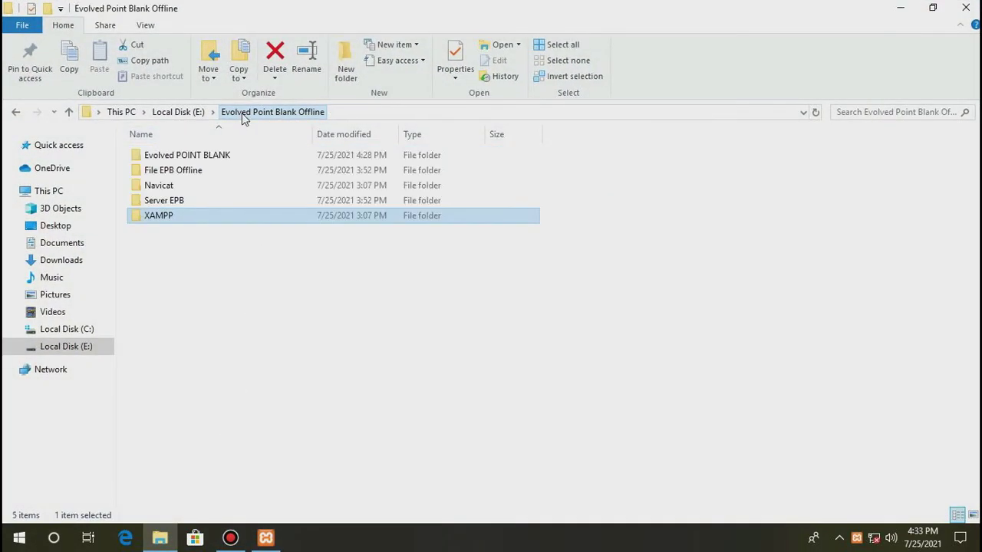
{"action": "double_click", "coordinate": [165, 186]}
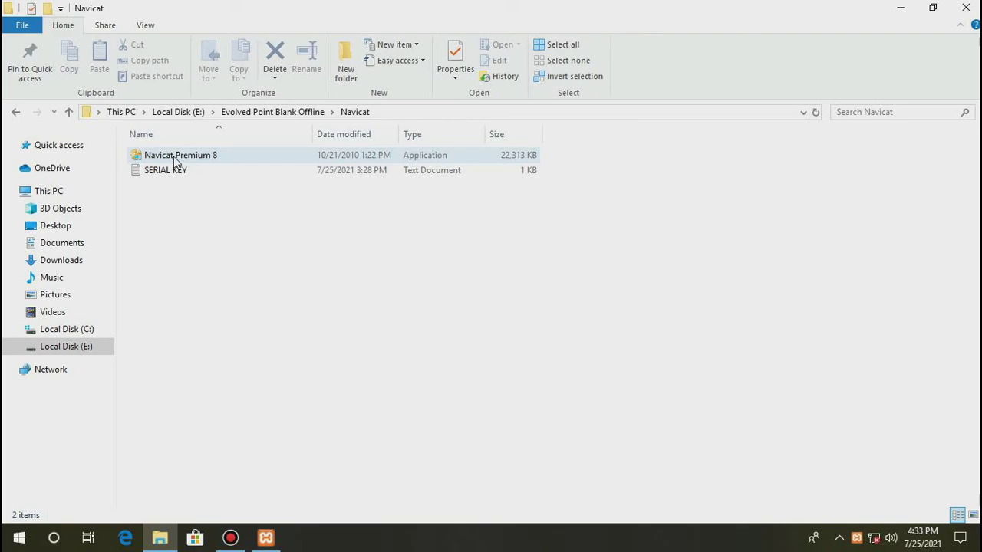
{"action": "double_click", "coordinate": [175, 159]}
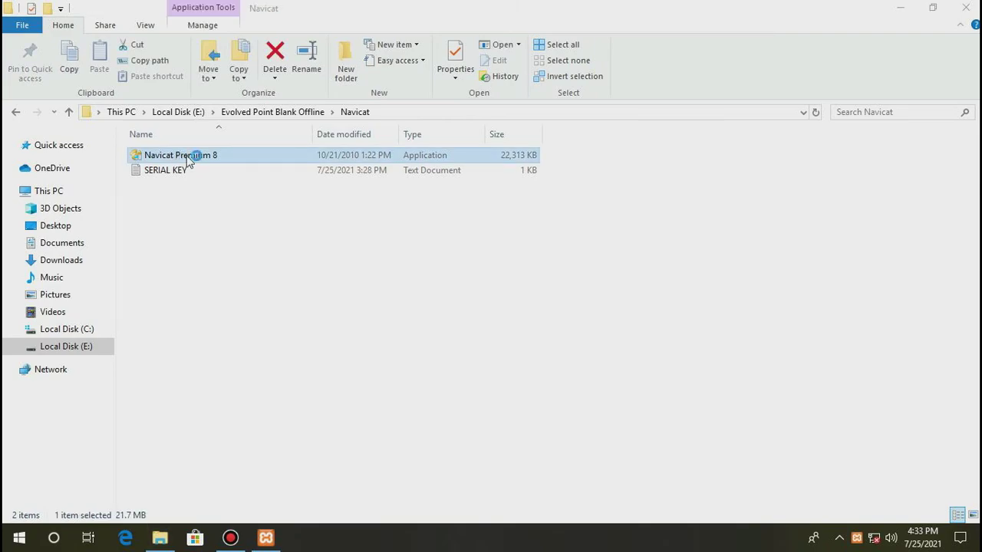
{"action": "left_click", "coordinate": [576, 385]}
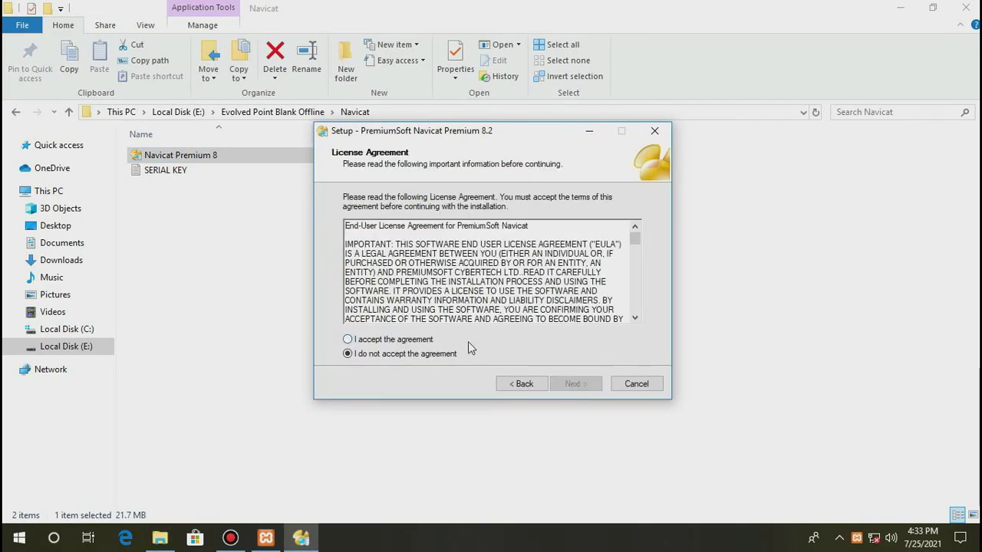
{"action": "left_click", "coordinate": [348, 339]}
{"action": "left_click", "coordinate": [573, 384]}
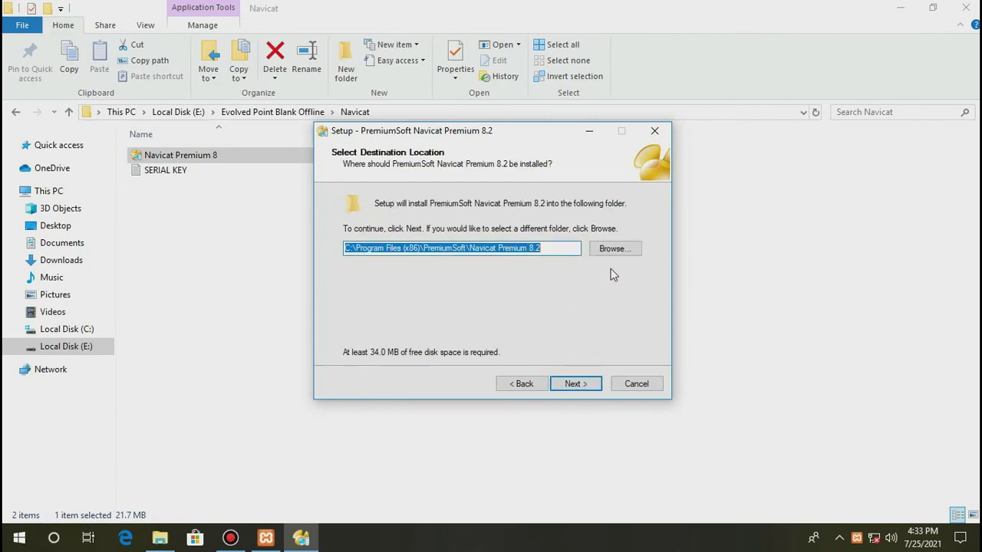
{"action": "left_click", "coordinate": [570, 384]}
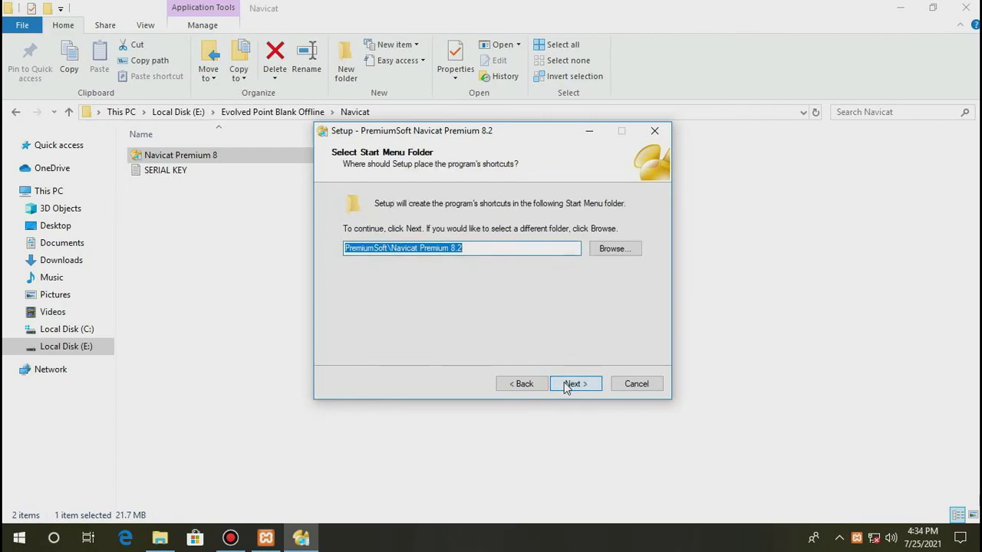
{"action": "left_click", "coordinate": [564, 386]}
{"action": "left_click", "coordinate": [564, 386]}
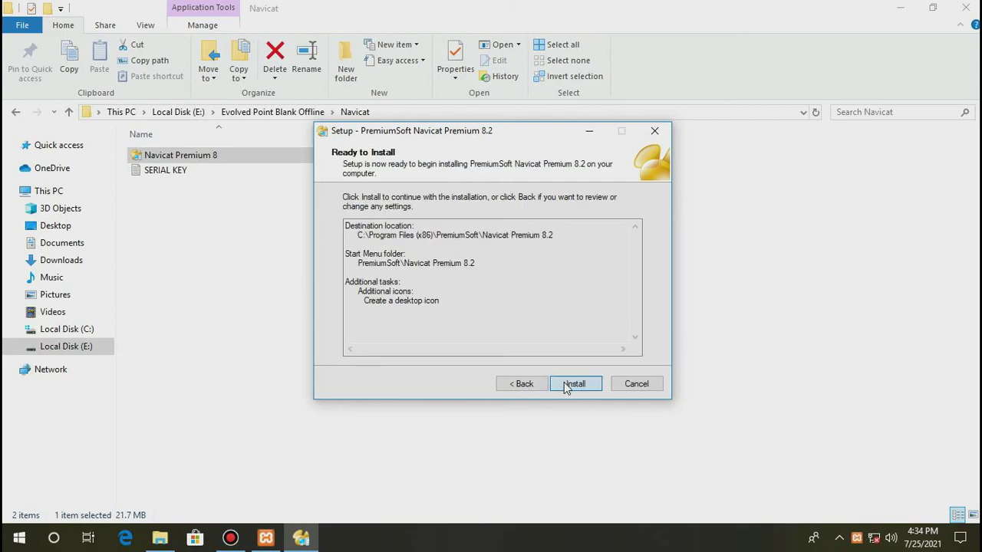
{"action": "left_click", "coordinate": [565, 384]}
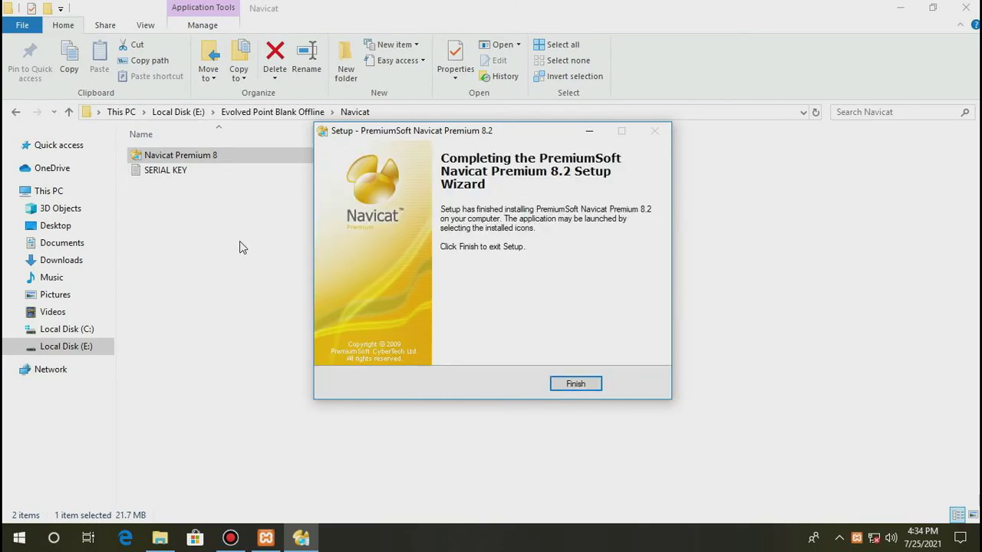
{"action": "left_click", "coordinate": [577, 379]}
- Open the SERIAL KEY text file, launch Navicat Premium, and open its registration dialog
{"action": "double_click", "coordinate": [176, 171]}
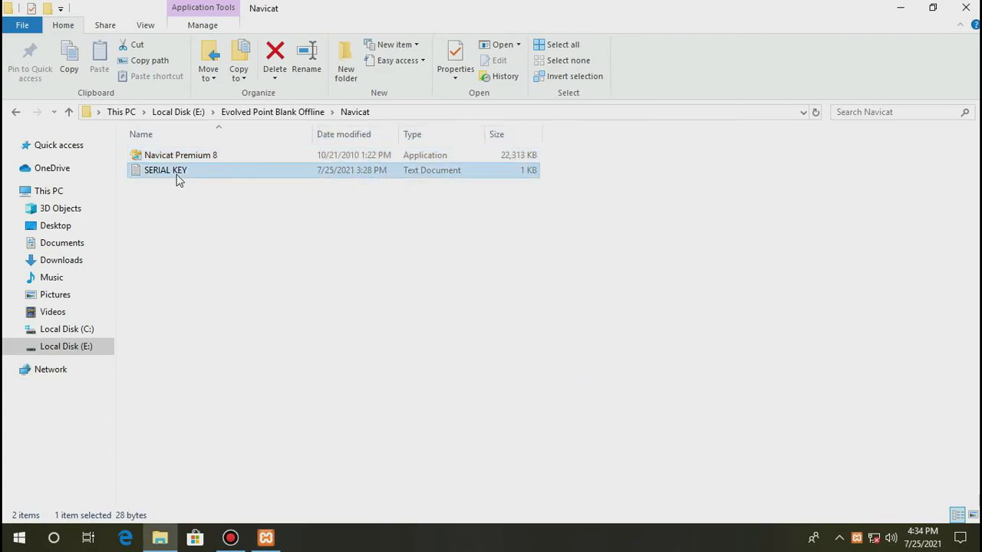
{"action": "left_click", "coordinate": [908, 11]}
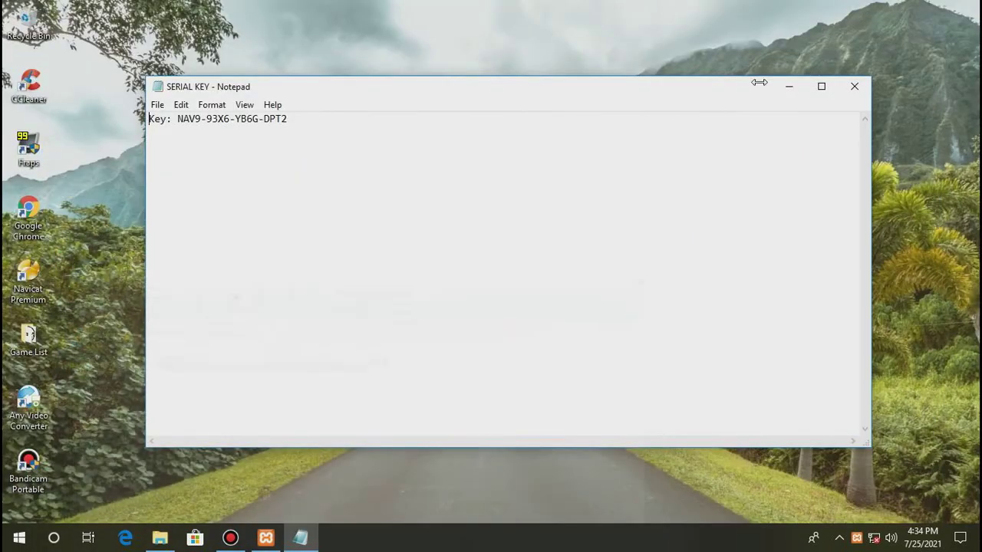
{"action": "double_click", "coordinate": [30, 275]}
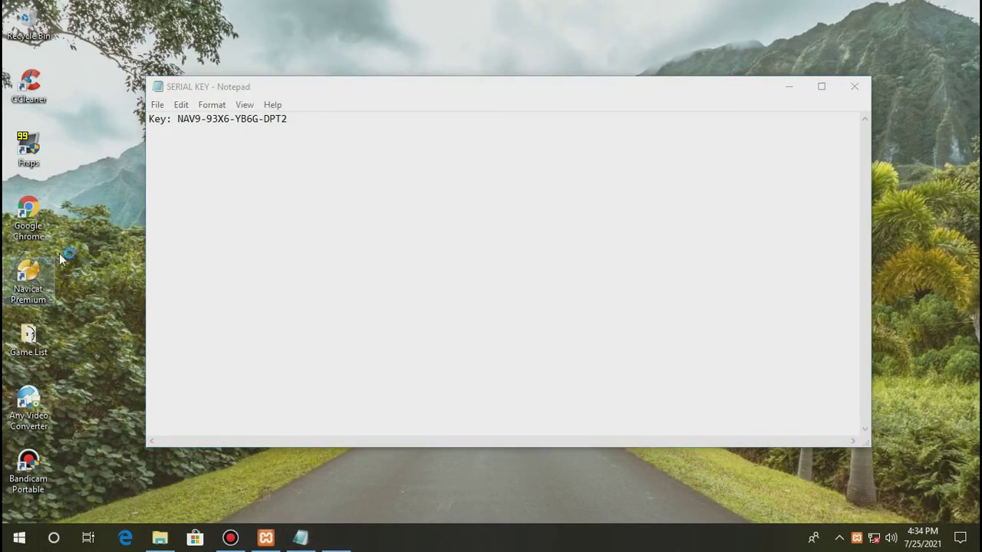
{"action": "mouse_move", "coordinate": [541, 7]}
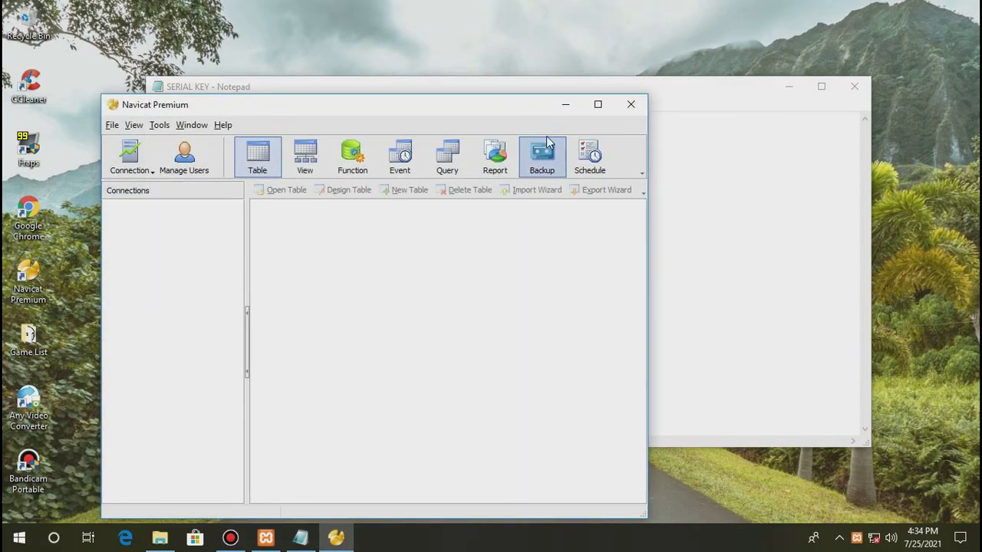
{"action": "left_click", "coordinate": [224, 125]}
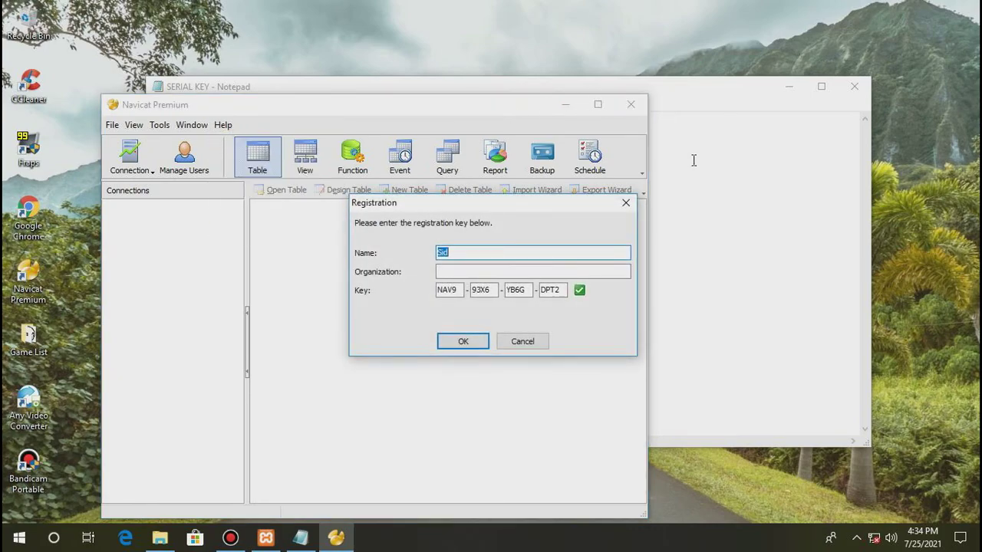
- Copy the serial key from Notepad into Navicat's Registration dialog and confirm it
{"action": "left_click", "coordinate": [687, 93]}
{"action": "left_click_drag", "start_coordinate": [286, 118], "coordinate": [178, 119]}
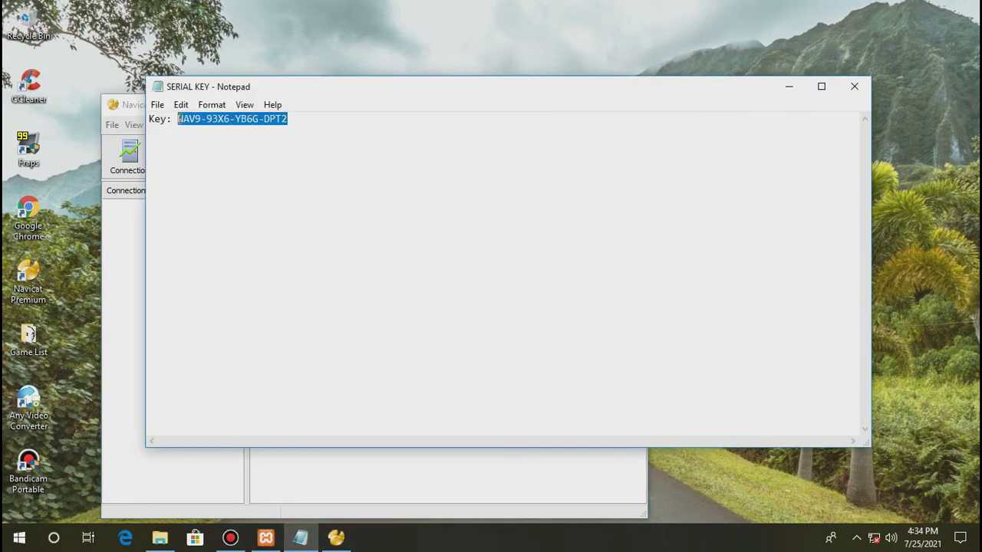
{"action": "right_click", "coordinate": [206, 120]}
{"action": "left_click", "coordinate": [252, 166]}
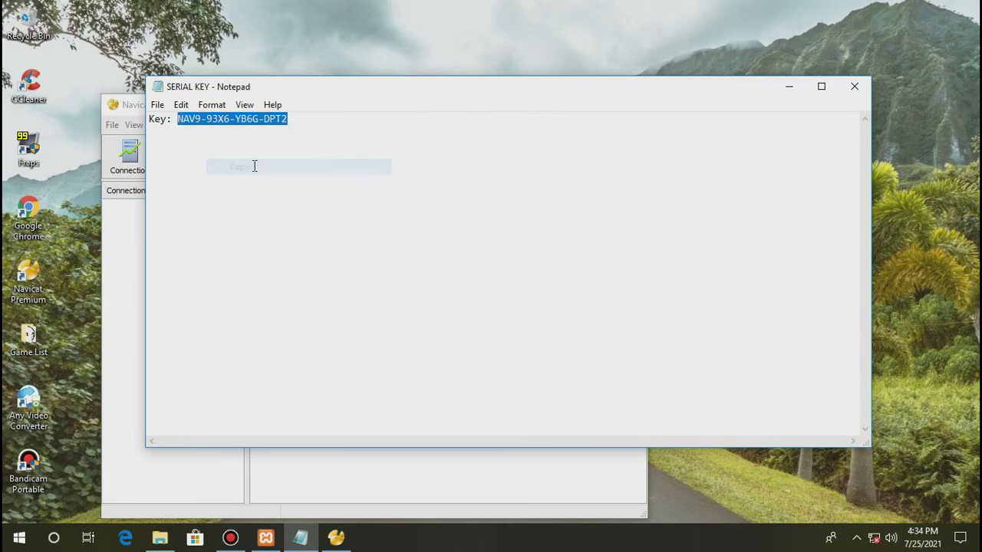
{"action": "left_click", "coordinate": [336, 537]}
{"action": "left_click", "coordinate": [439, 291]}
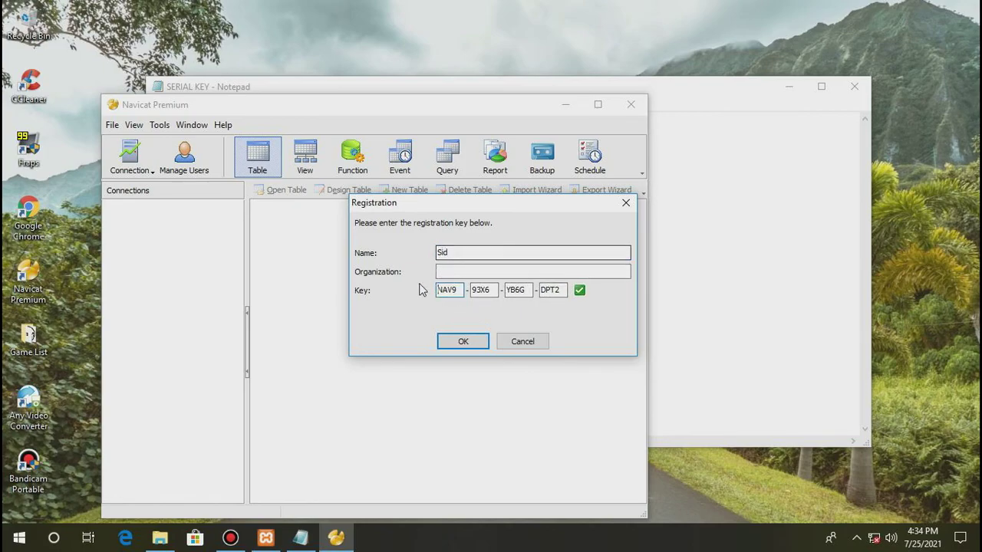
{"action": "left_click", "coordinate": [460, 342]}
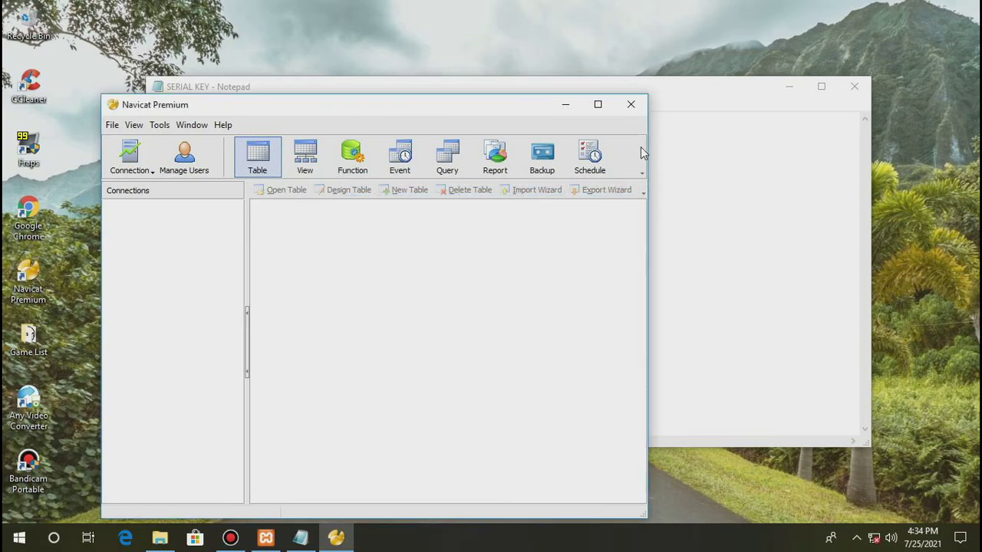
{"action": "left_click", "coordinate": [565, 109]}
- Close the key file, then cut Server EPB and paste it into Evolved POINT BLANK
{"action": "left_click", "coordinate": [849, 86]}
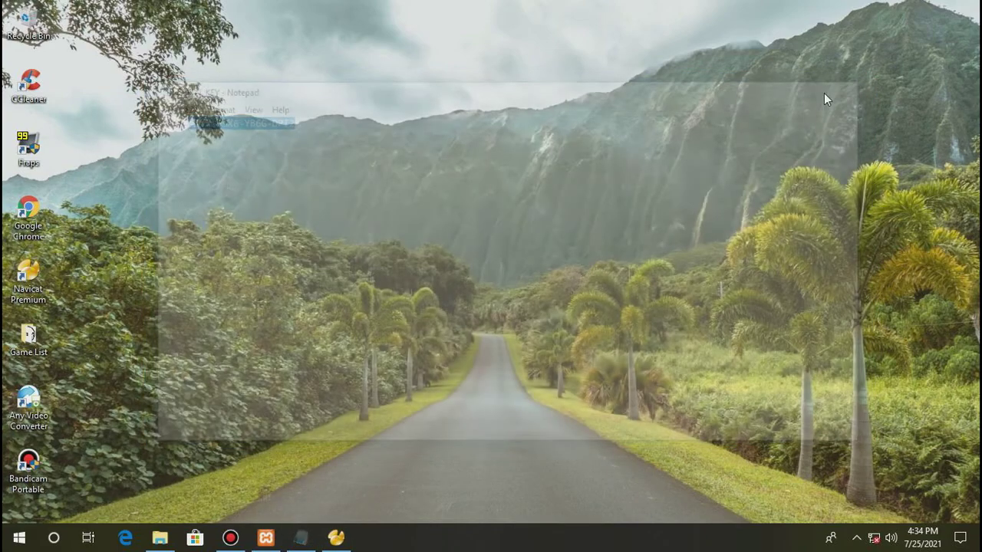
{"action": "left_click", "coordinate": [159, 537]}
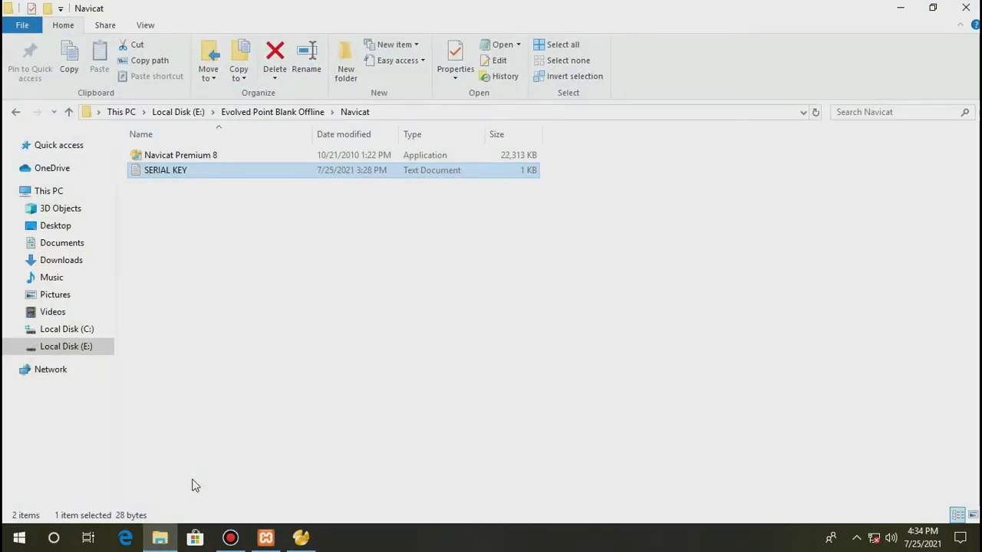
{"action": "left_click", "coordinate": [245, 112]}
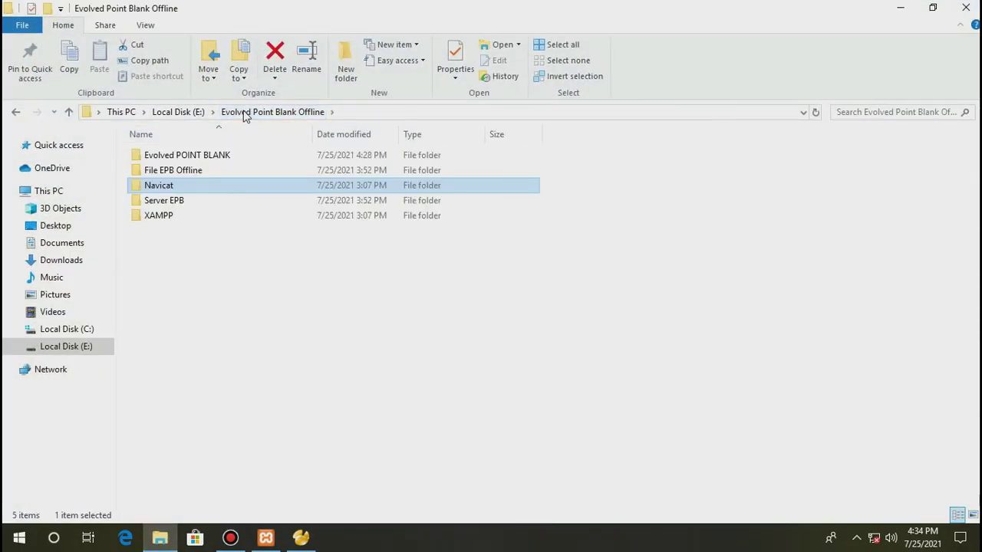
{"action": "right_click", "coordinate": [163, 205]}
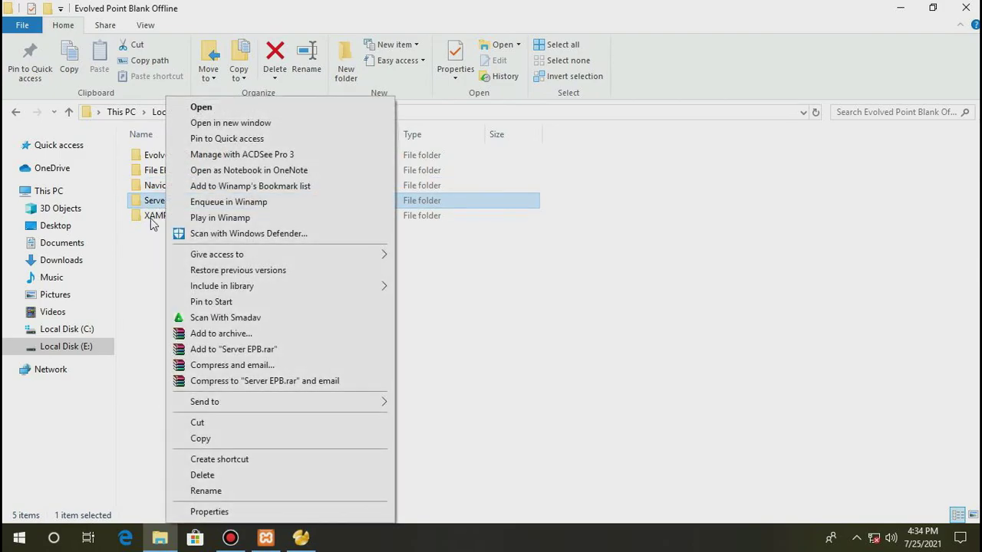
{"action": "left_click", "coordinate": [199, 424]}
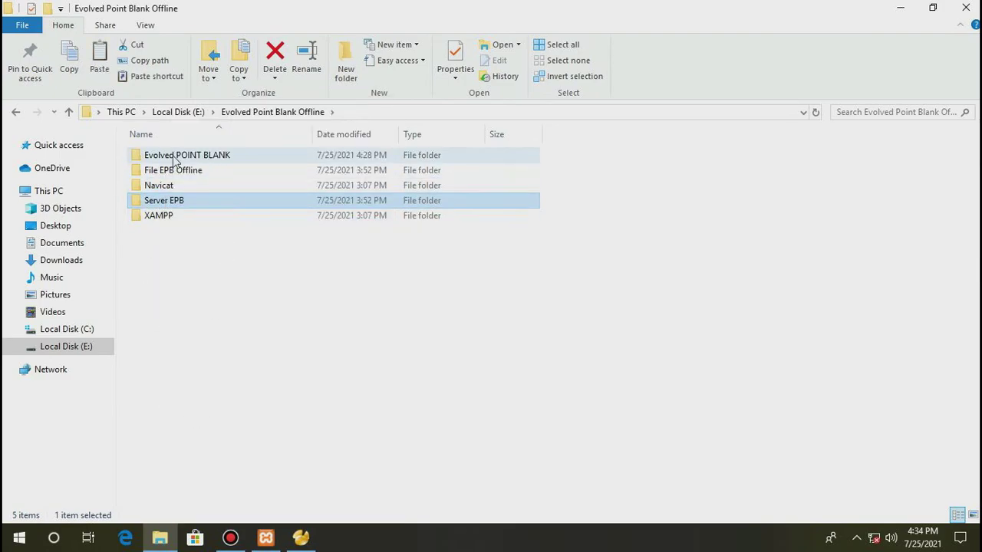
{"action": "double_click", "coordinate": [201, 158]}
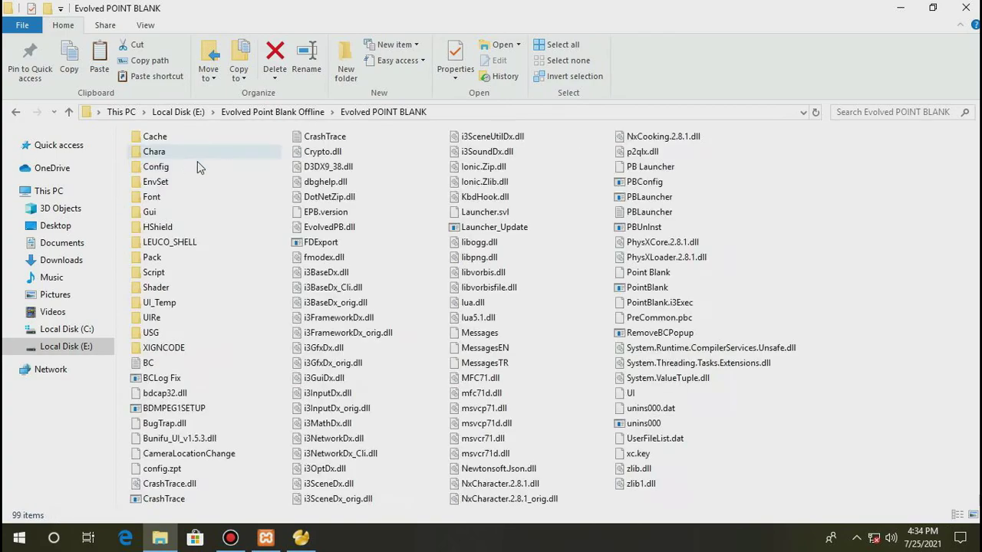
{"action": "right_click", "coordinate": [878, 205]}
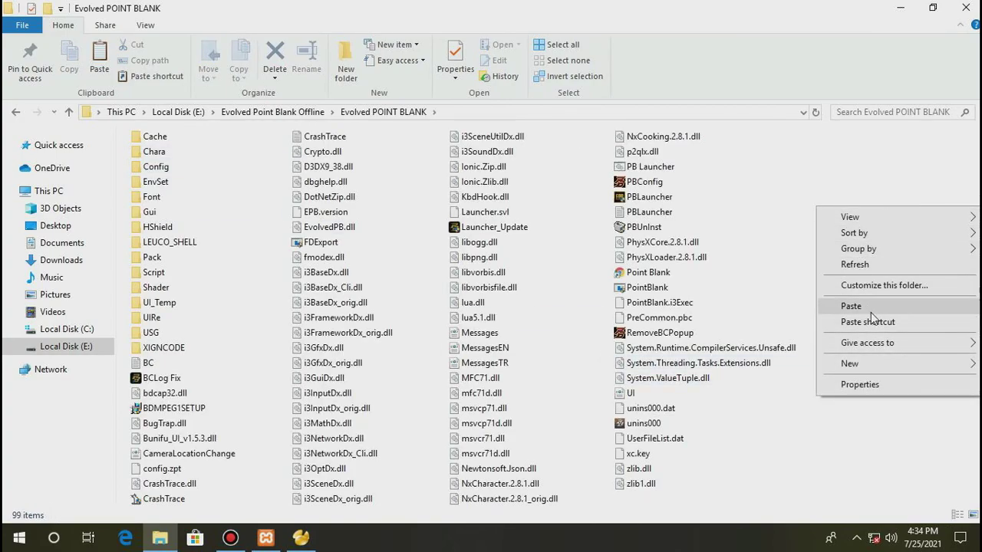
{"action": "left_click", "coordinate": [871, 311]}
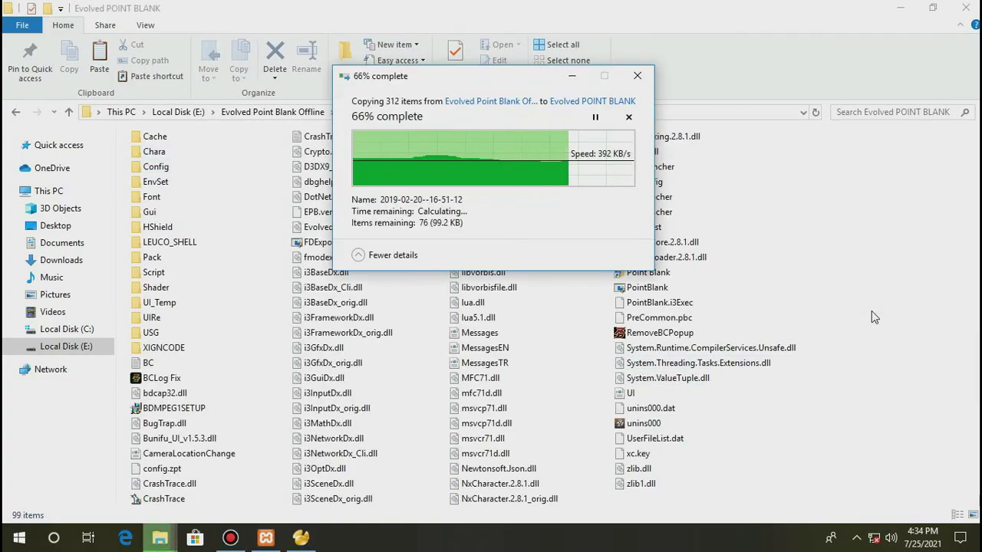
{"action": "left_click", "coordinate": [246, 113]}
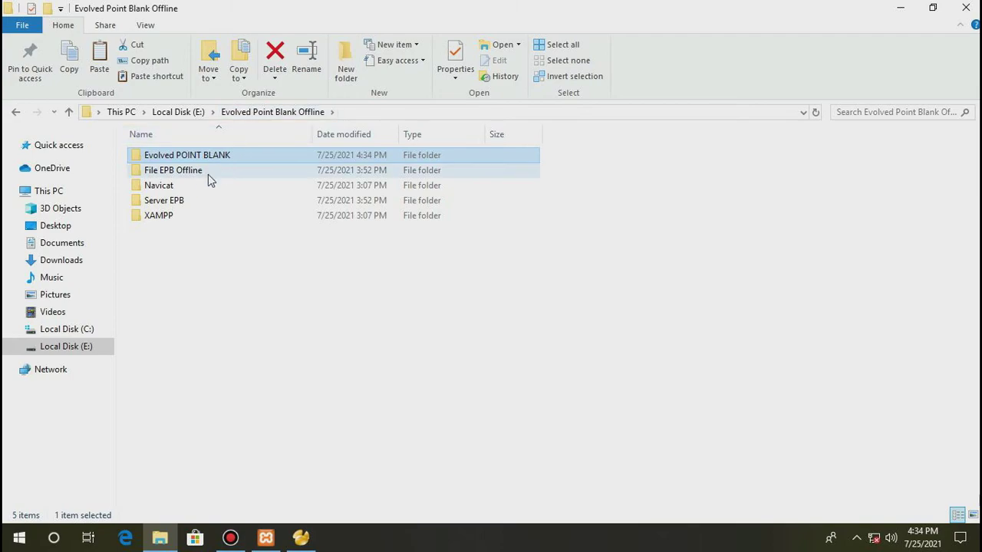
- Copy all four items from File EPB Offline into Evolved POINT BLANK, replacing existing files
{"action": "double_click", "coordinate": [167, 172]}
{"action": "left_click", "coordinate": [160, 157]}
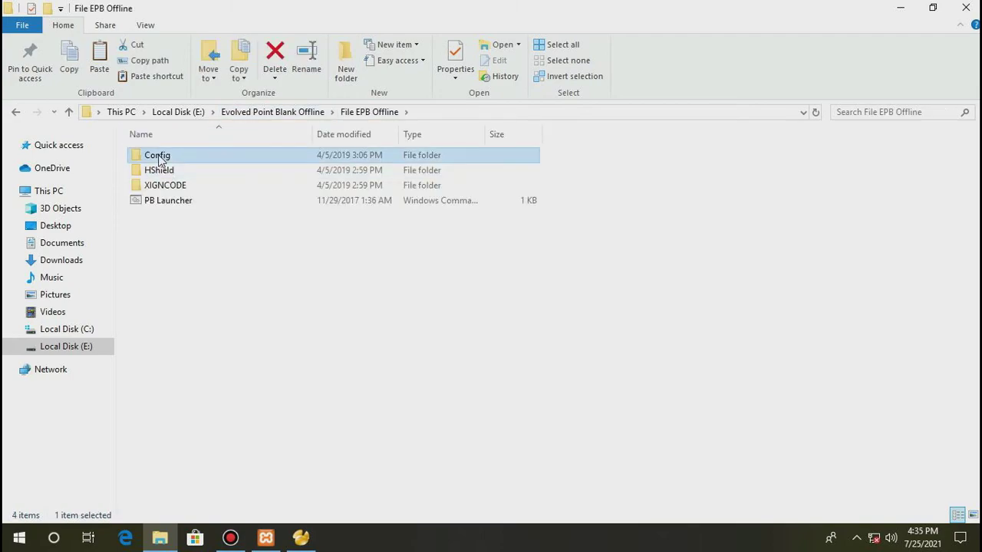
{"action": "left_click_drag", "start_coordinate": [182, 230], "coordinate": [156, 156]}
{"action": "right_click", "coordinate": [157, 157]}
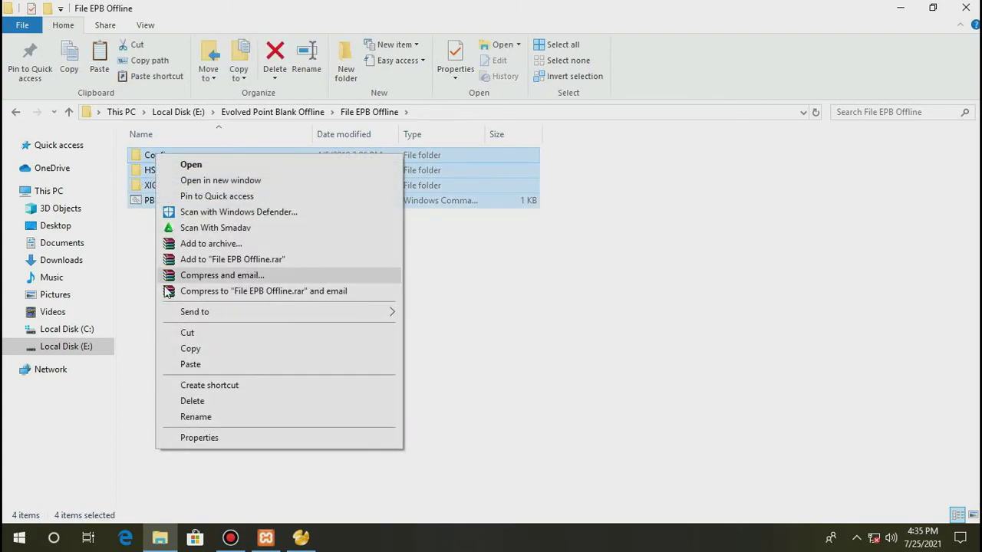
{"action": "left_click", "coordinate": [190, 349]}
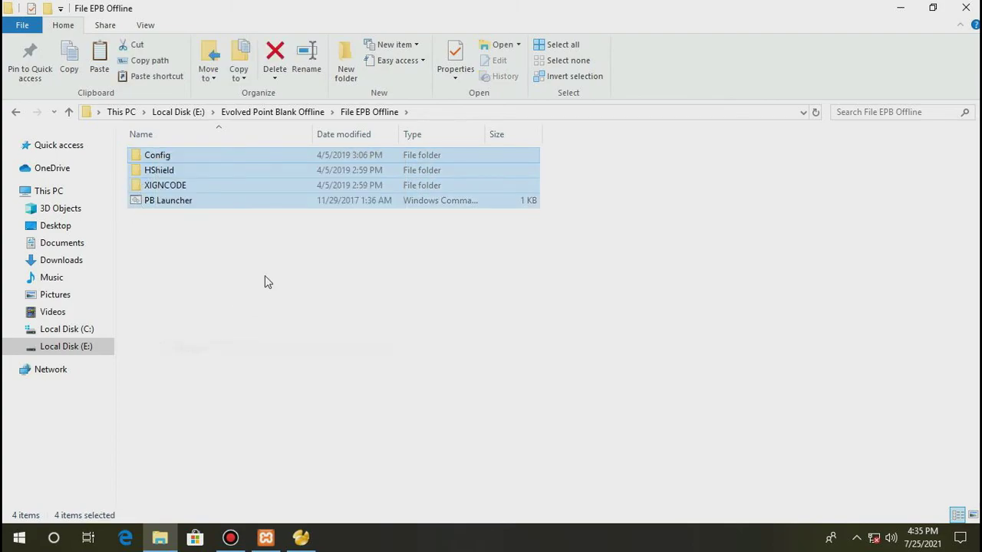
{"action": "left_click", "coordinate": [278, 112]}
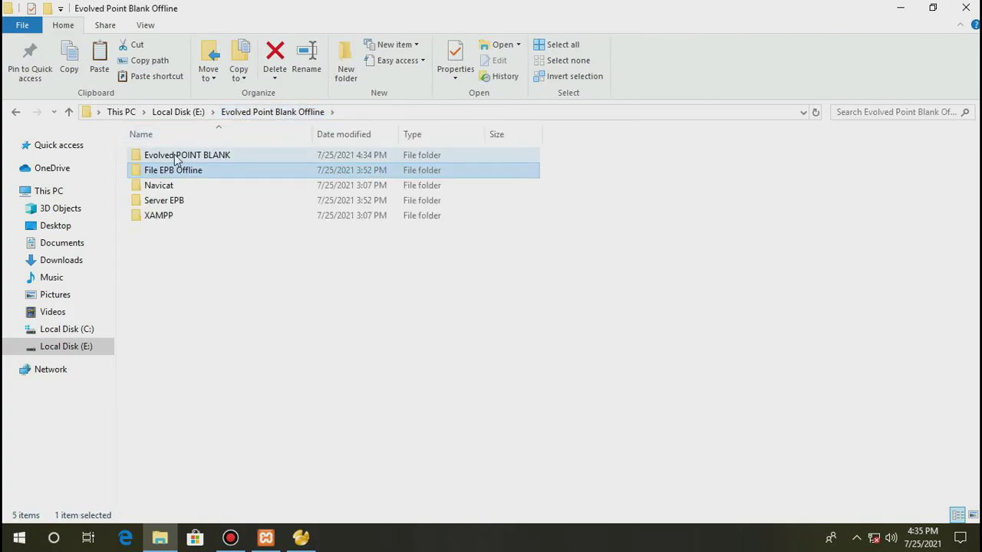
{"action": "double_click", "coordinate": [179, 157]}
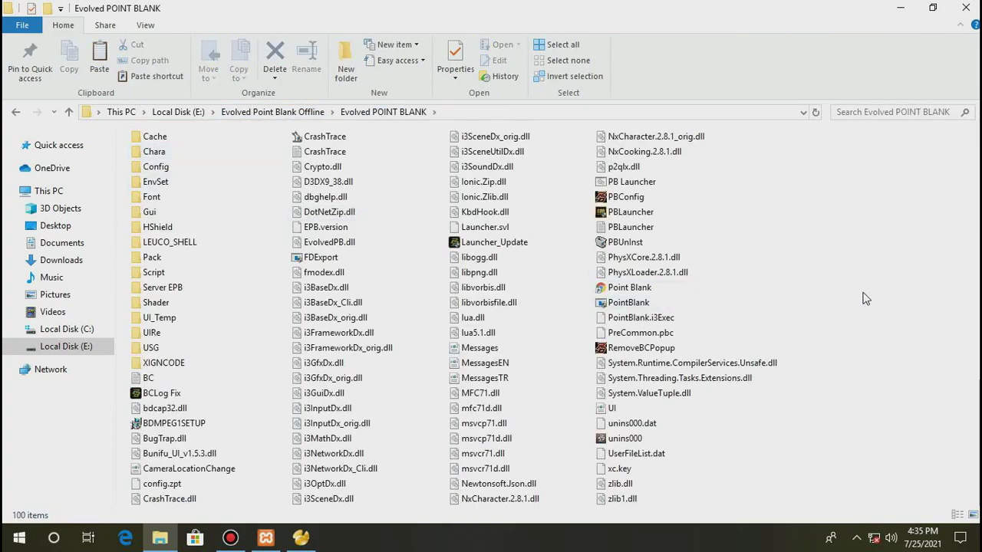
{"action": "right_click", "coordinate": [926, 195]}
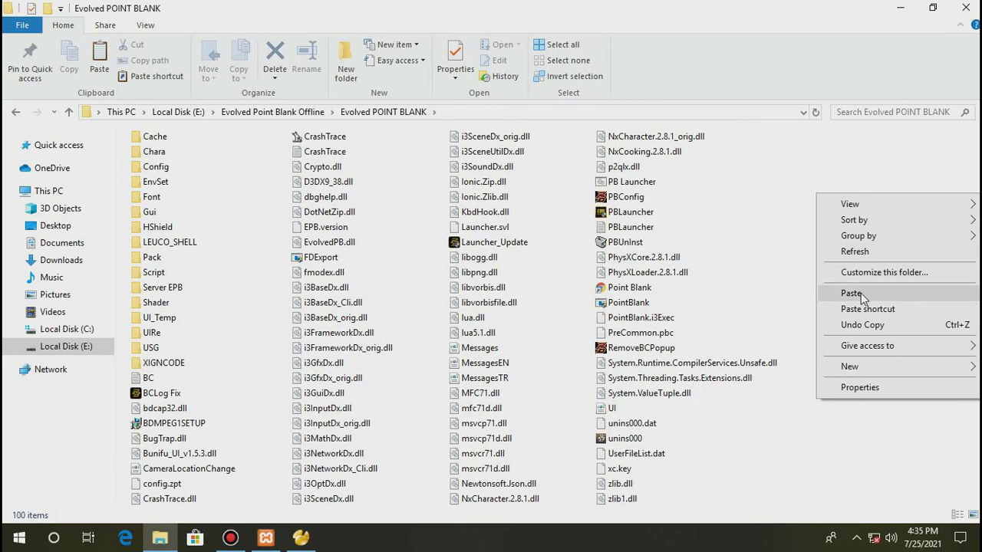
{"action": "left_click", "coordinate": [860, 293]}
{"action": "left_click", "coordinate": [466, 150]}
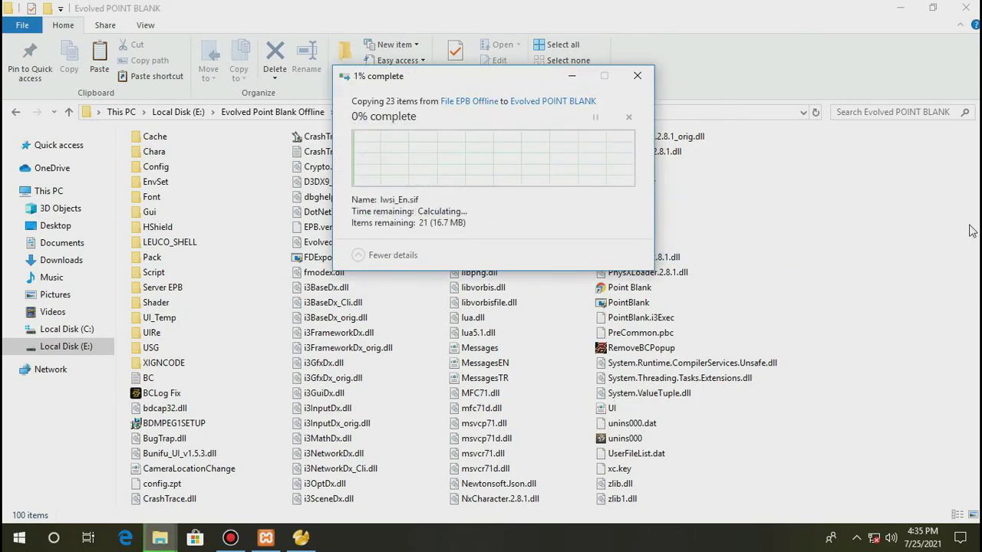
{"action": "left_click", "coordinate": [260, 113]}
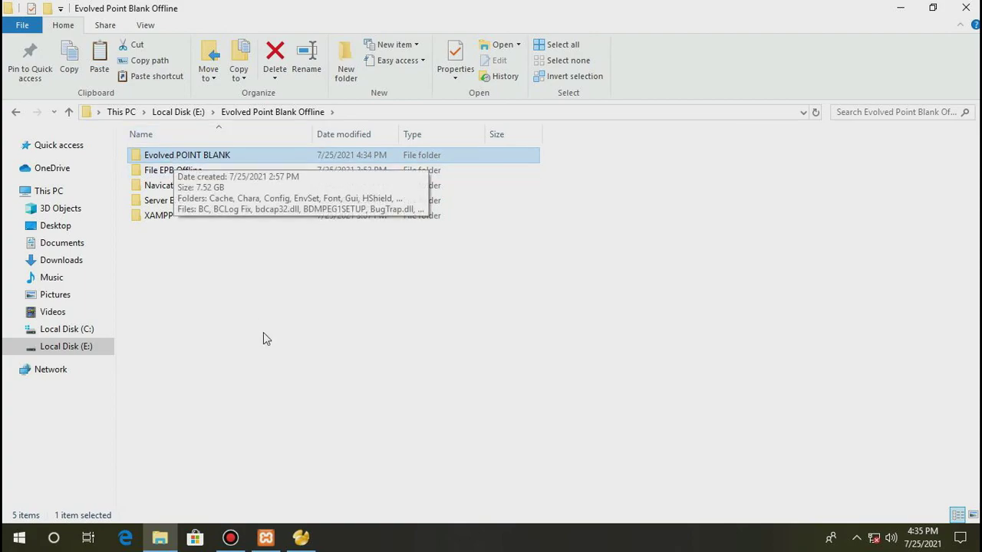
- Create a new MySQL connection named PBOffline in Navicat
{"action": "left_click", "coordinate": [300, 538]}
{"action": "right_click", "coordinate": [157, 219]}
{"action": "left_click", "coordinate": [115, 169]}
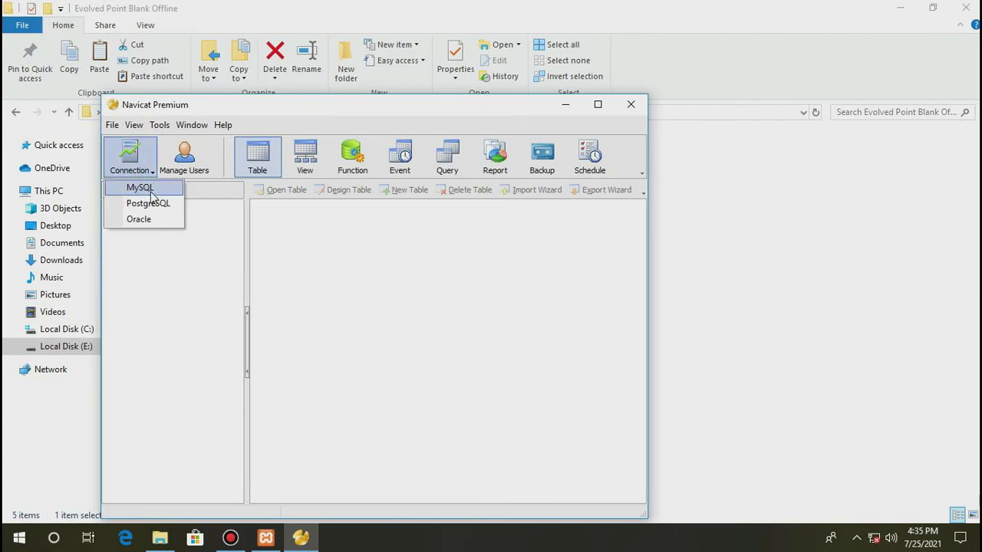
{"action": "left_click", "coordinate": [143, 191]}
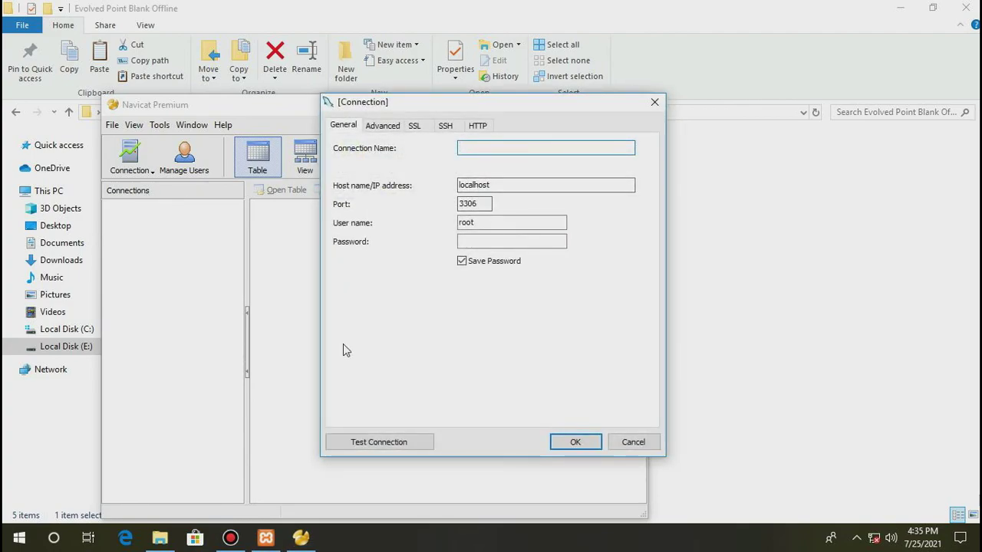
{"action": "type", "text": "PBOff"}
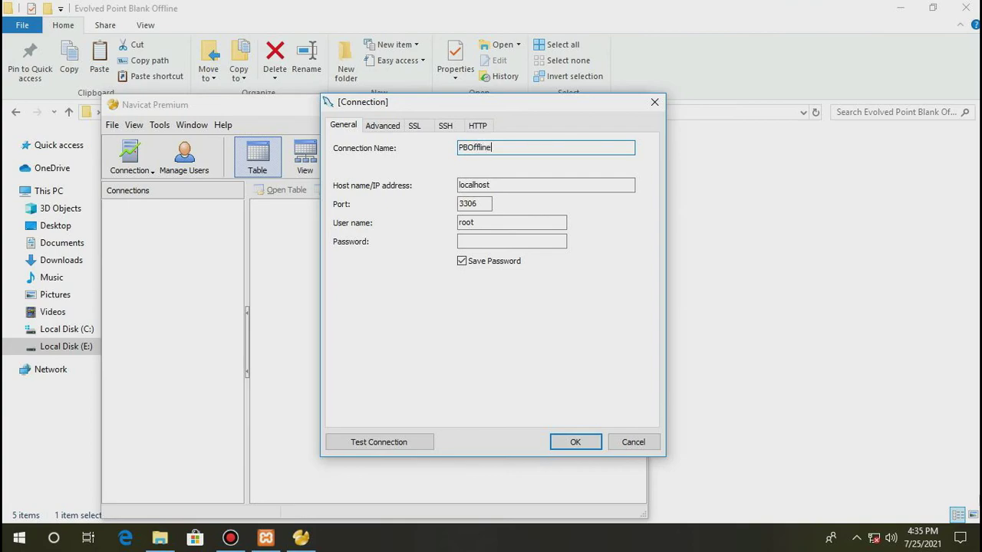
{"action": "type", "text": "line"}
{"action": "left_click", "coordinate": [576, 441]}
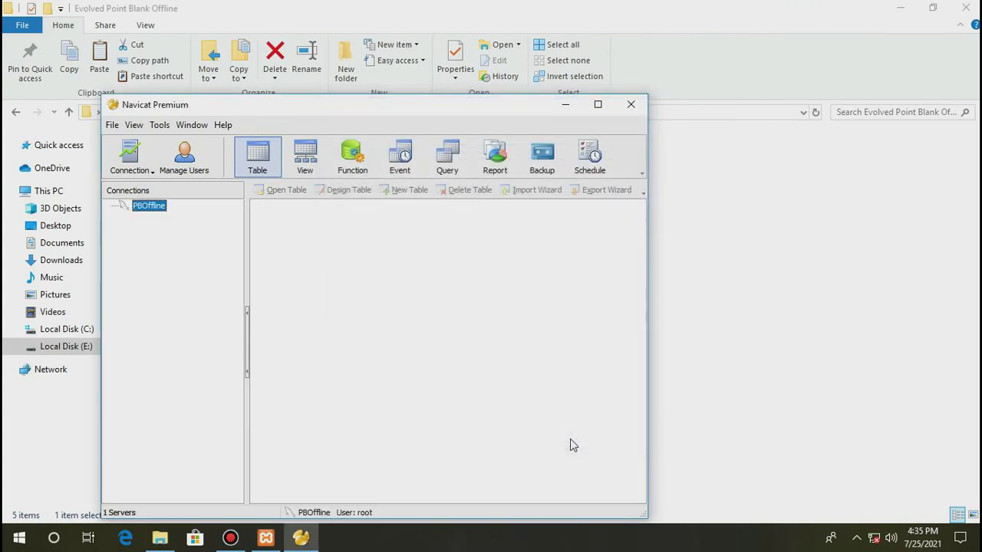
- Open the PBOffline connection and start the New Database form from its database list
{"action": "right_click", "coordinate": [156, 211]}
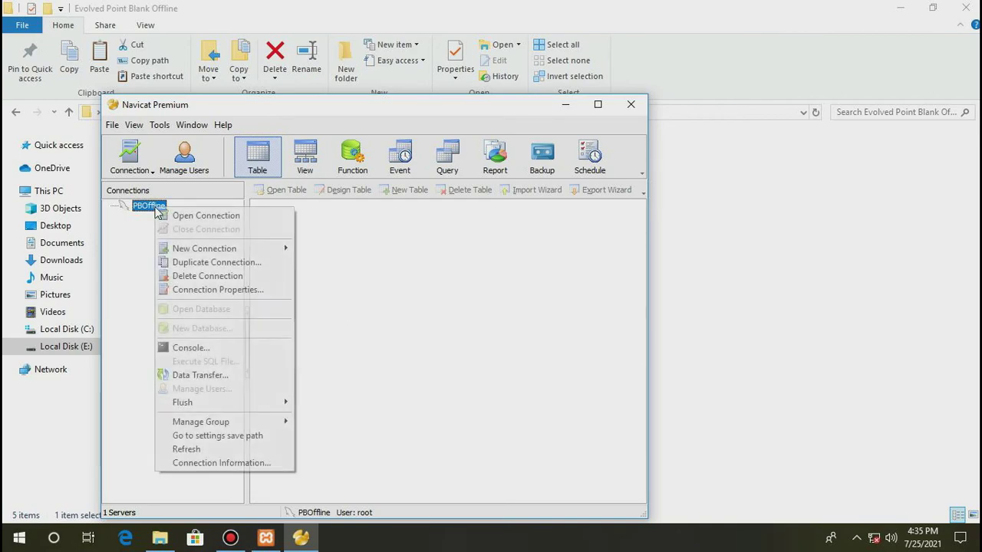
{"action": "left_click", "coordinate": [140, 238]}
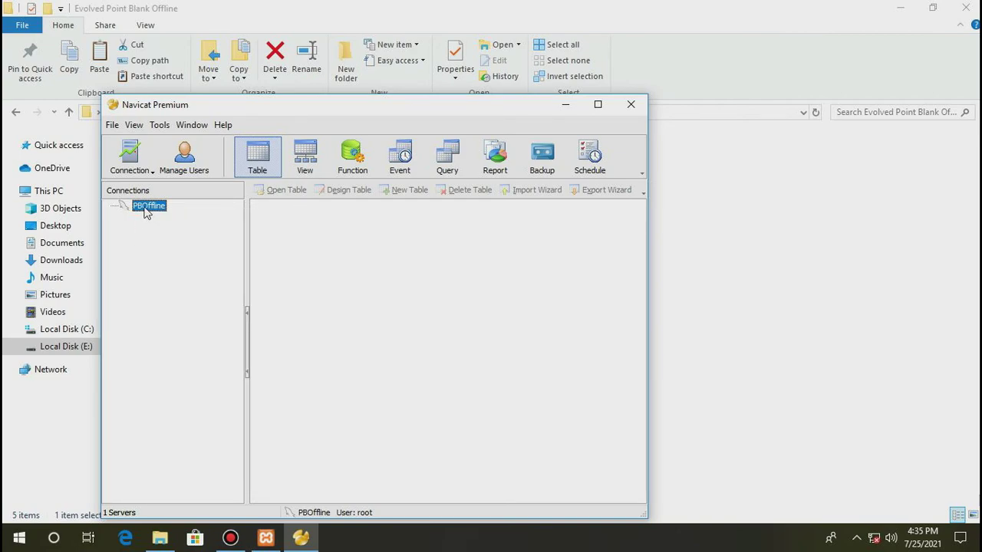
{"action": "double_click", "coordinate": [147, 212]}
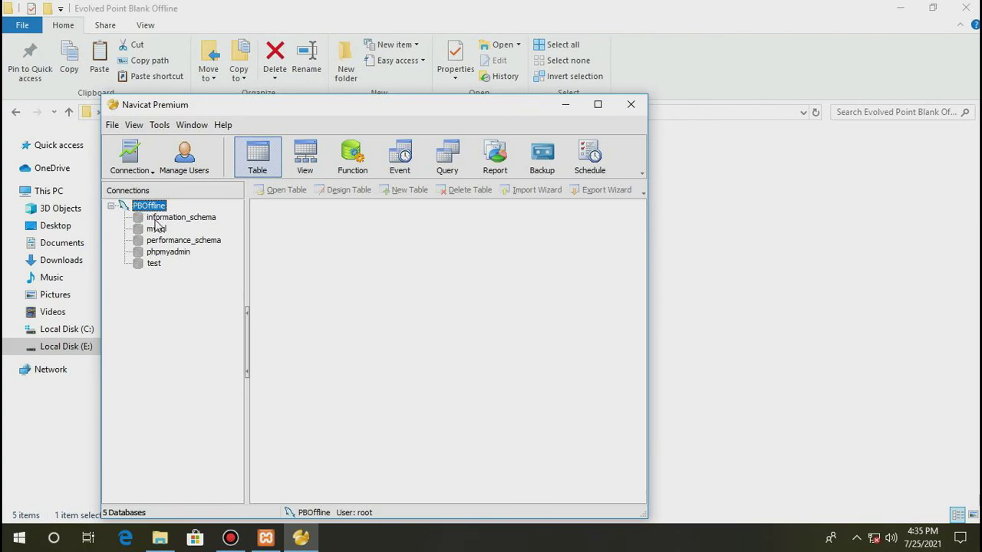
{"action": "right_click", "coordinate": [156, 230]}
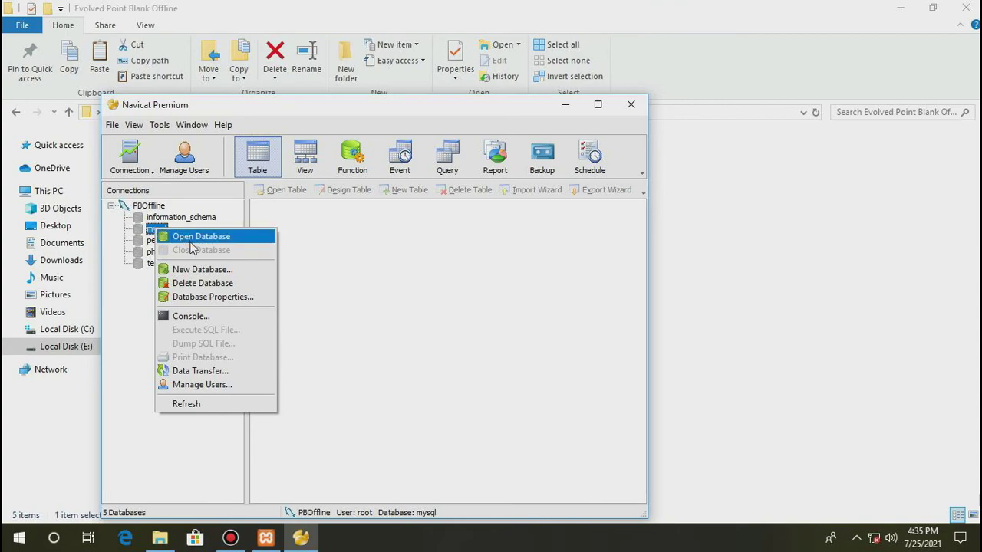
{"action": "left_click", "coordinate": [202, 270]}
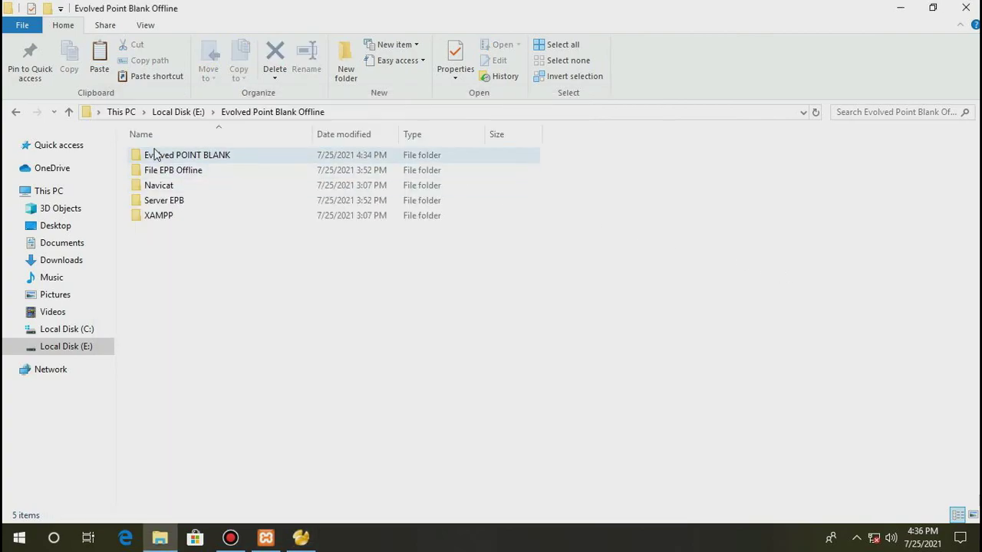
- Open the Server EPB config file and copy its dbname value pboffline 2019
{"action": "double_click", "coordinate": [205, 157]}
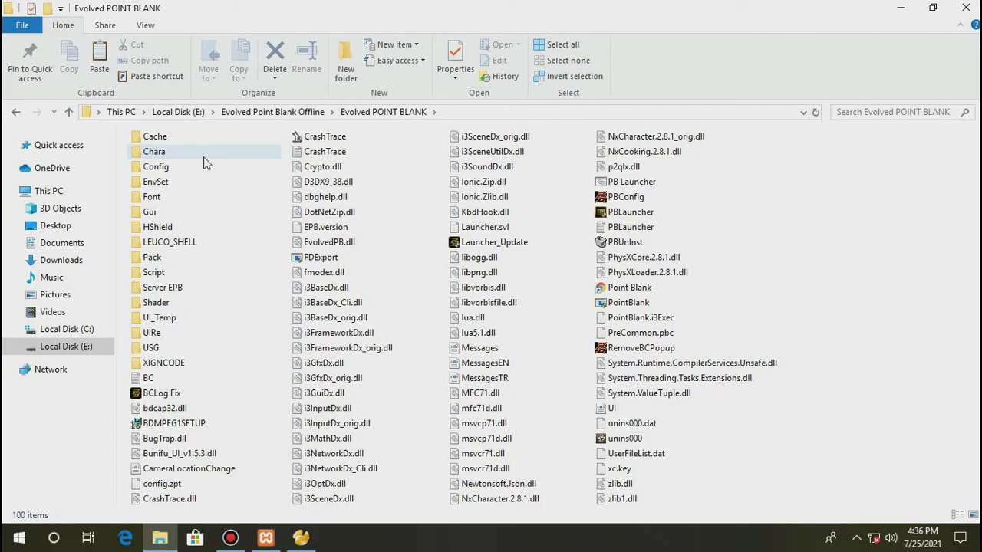
{"action": "double_click", "coordinate": [176, 289]}
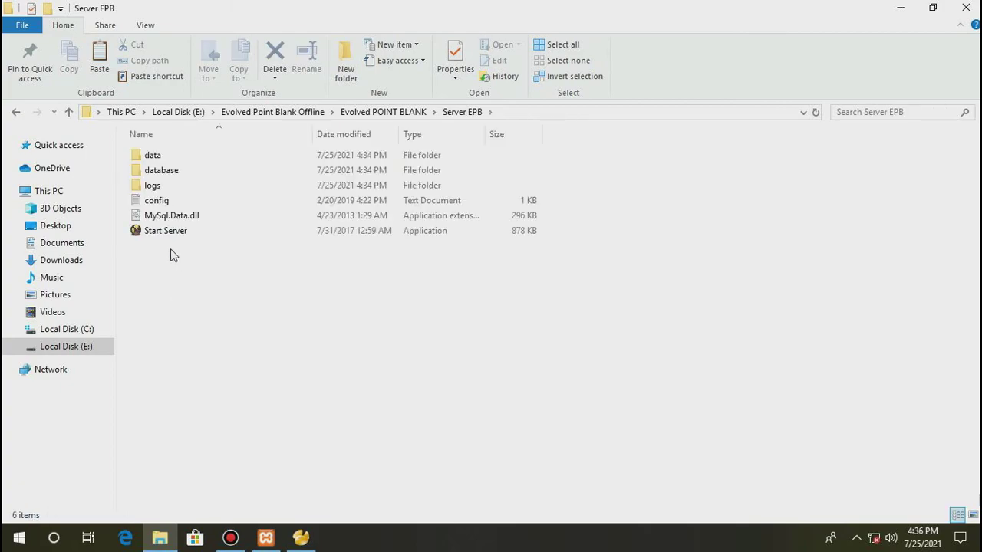
{"action": "double_click", "coordinate": [157, 200]}
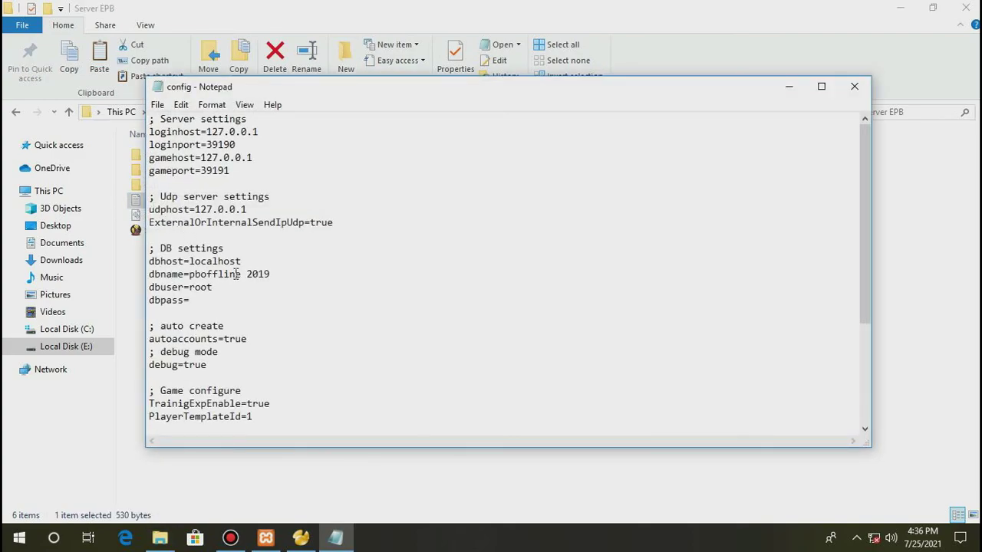
{"action": "left_click_drag", "start_coordinate": [271, 274], "coordinate": [194, 274]}
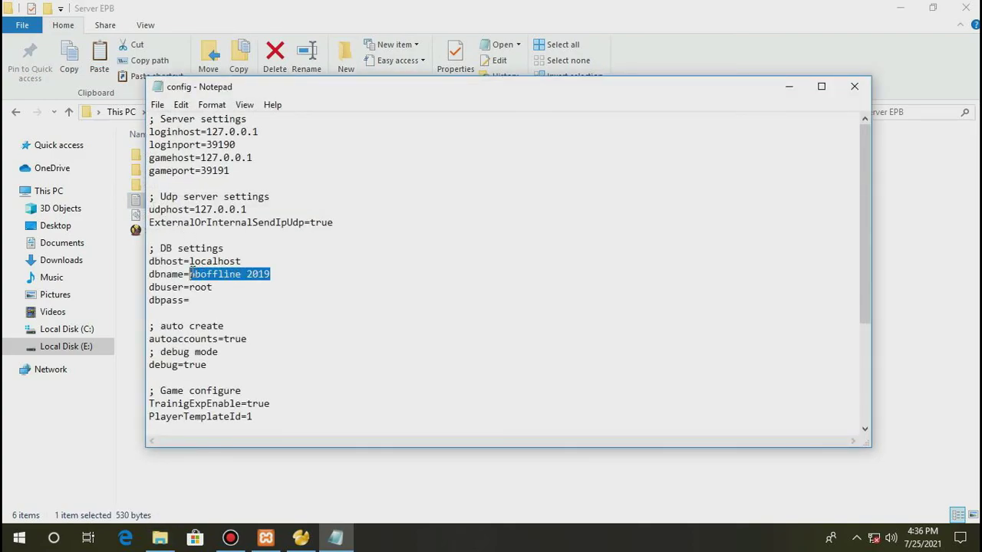
{"action": "right_click", "coordinate": [195, 274]}
{"action": "left_click", "coordinate": [230, 320]}
{"action": "left_click", "coordinate": [789, 86]}
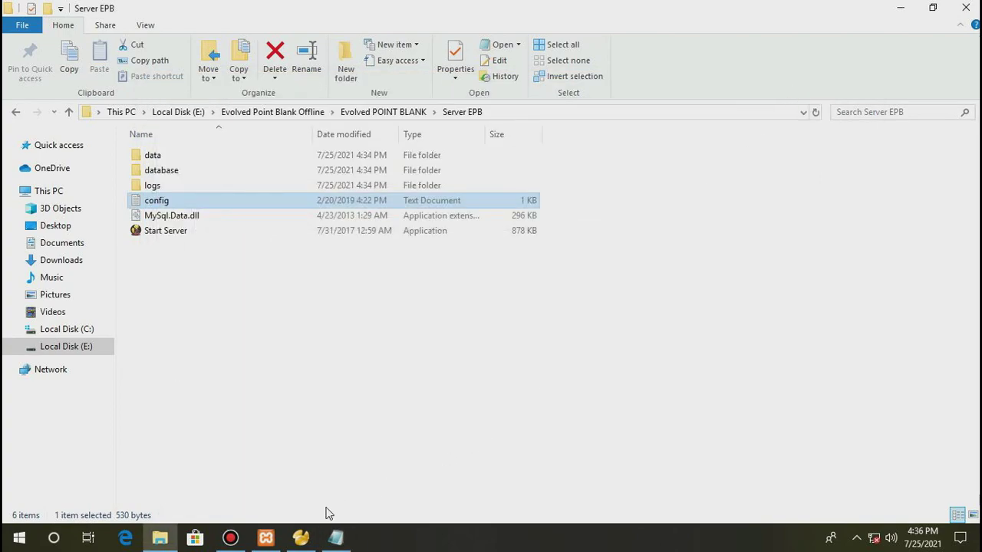
- Paste pboffline 2019 as the database name, create it, and select the new database
{"action": "left_click", "coordinate": [301, 537]}
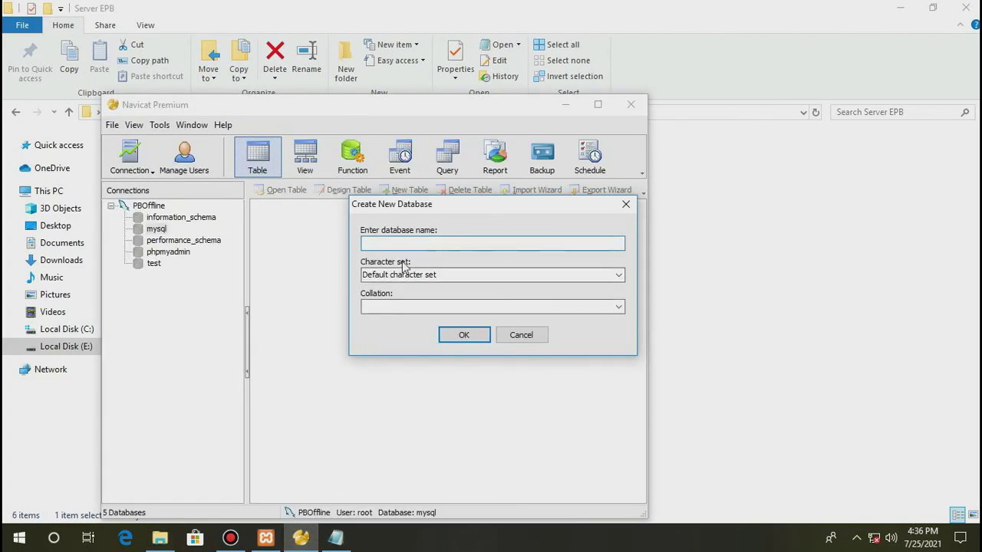
{"action": "right_click", "coordinate": [463, 243]}
{"action": "left_click", "coordinate": [462, 300]}
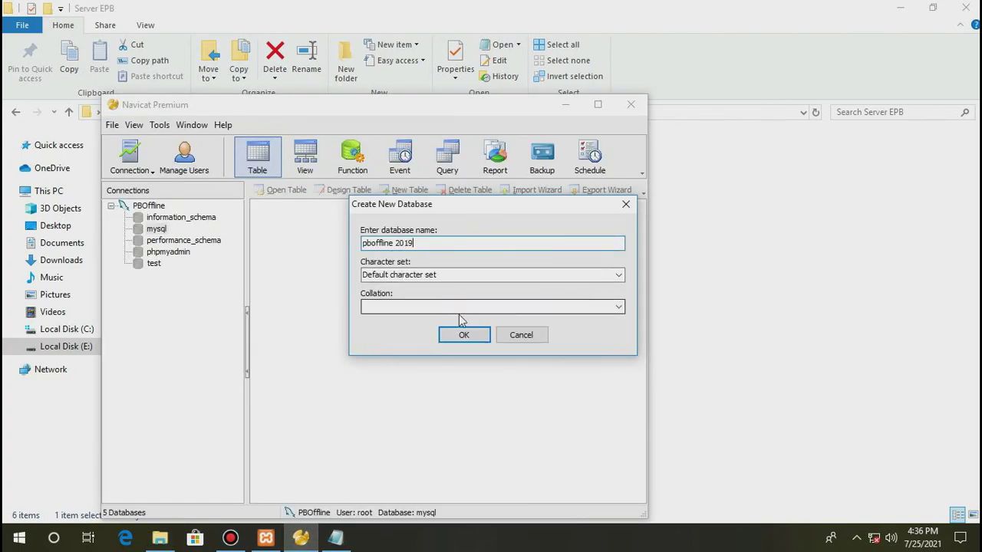
{"action": "left_click", "coordinate": [464, 335]}
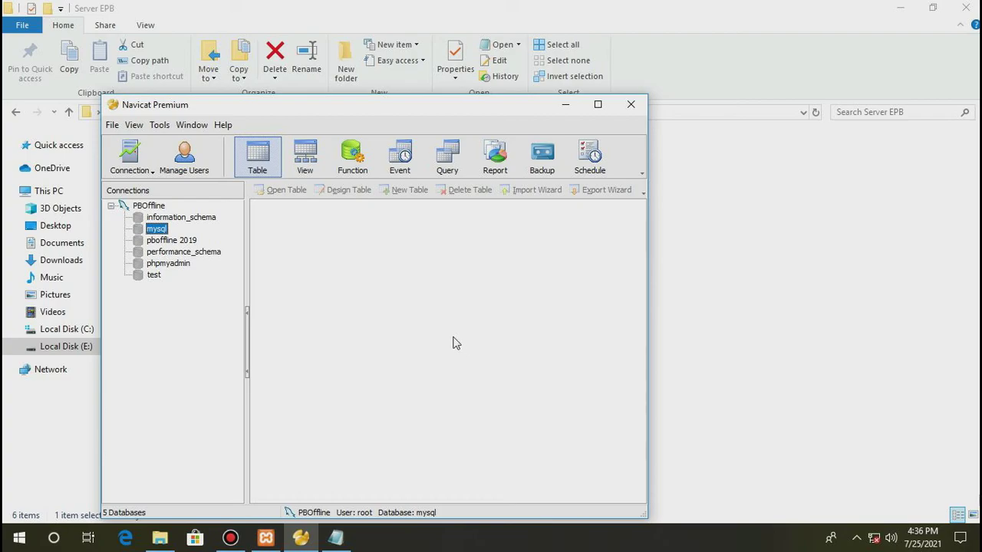
{"action": "left_click", "coordinate": [185, 241]}
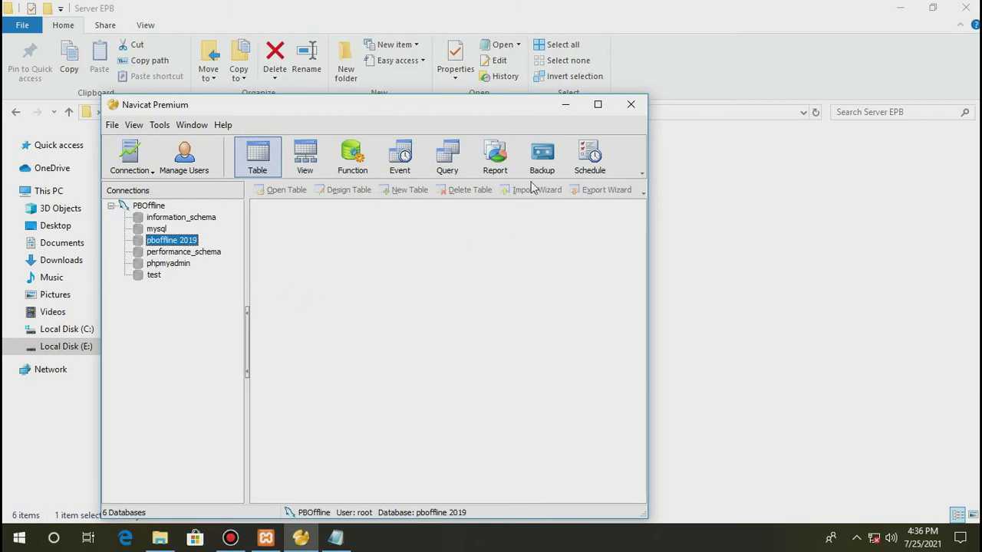
- Close Navicat Premium and the Server EPB config file, leaving the desktop clear
{"action": "left_click", "coordinate": [631, 104]}
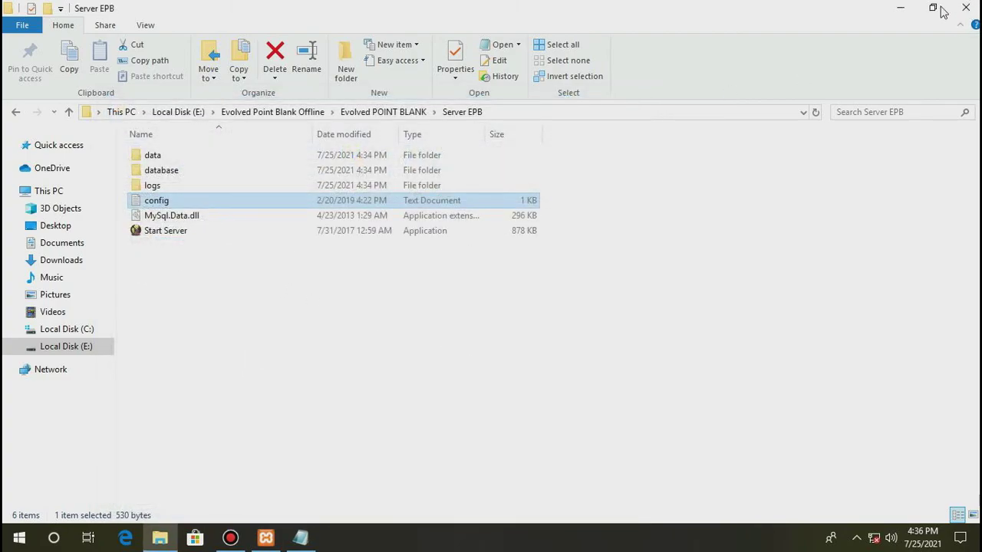
{"action": "left_click", "coordinate": [897, 9]}
{"action": "left_click", "coordinate": [299, 536]}
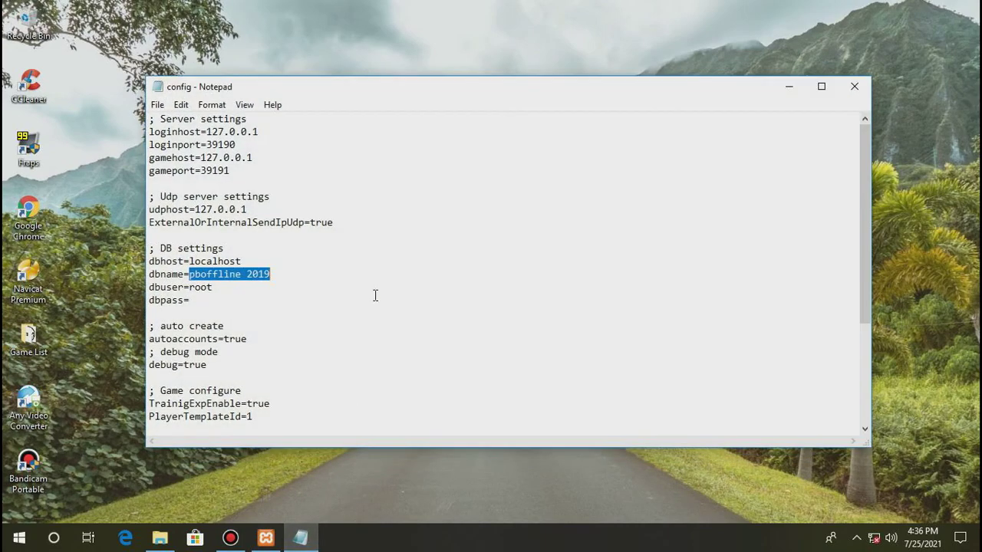
{"action": "left_click", "coordinate": [851, 86]}
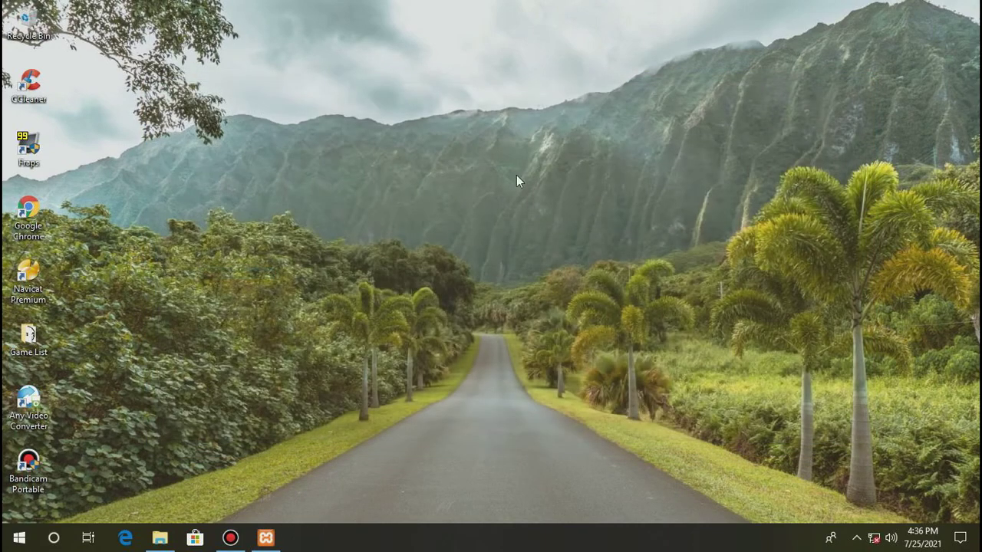
- Launch Navicat, connect to PBOffline, open pboffline 2019, then close Navicat again
{"action": "double_click", "coordinate": [28, 274]}
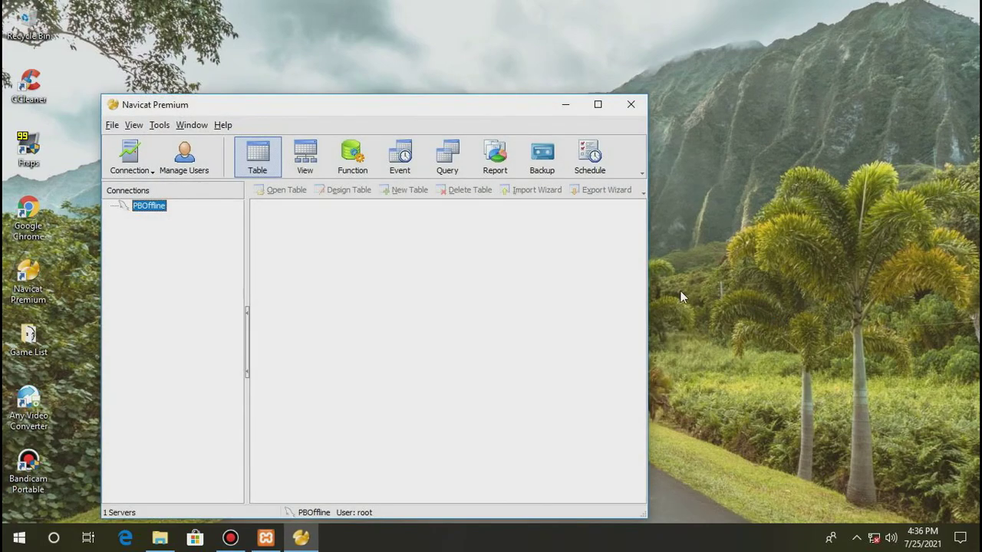
{"action": "right_click", "coordinate": [148, 211]}
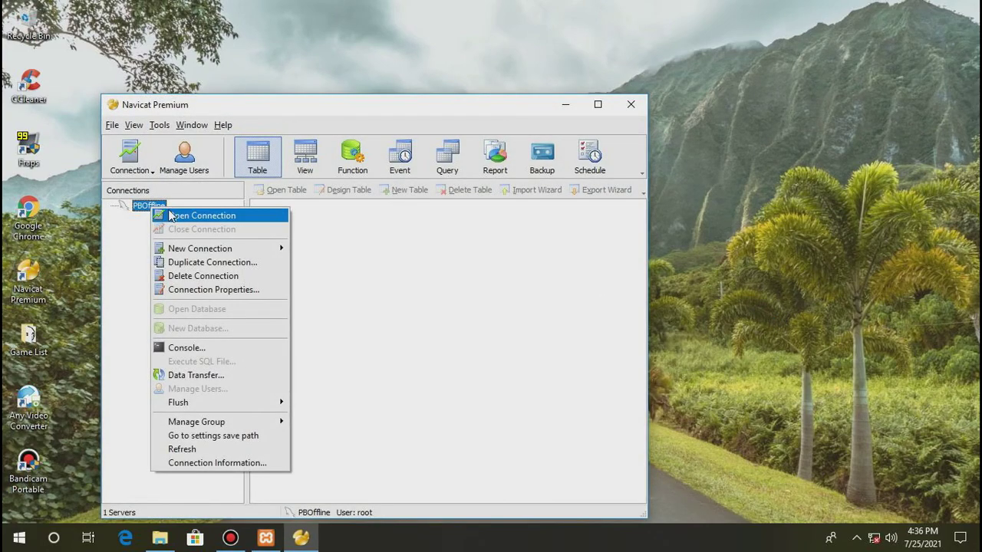
{"action": "left_click", "coordinate": [170, 216]}
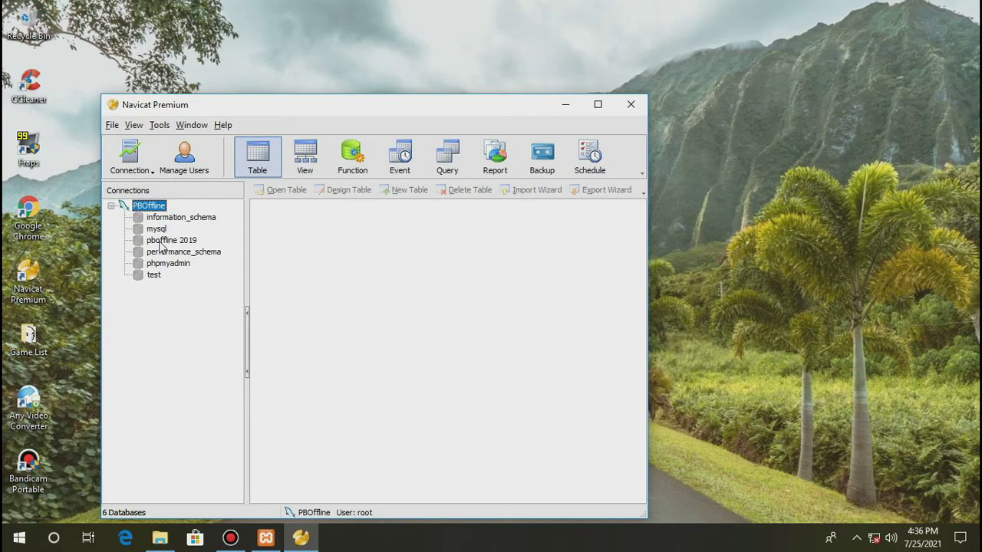
{"action": "right_click", "coordinate": [163, 244]}
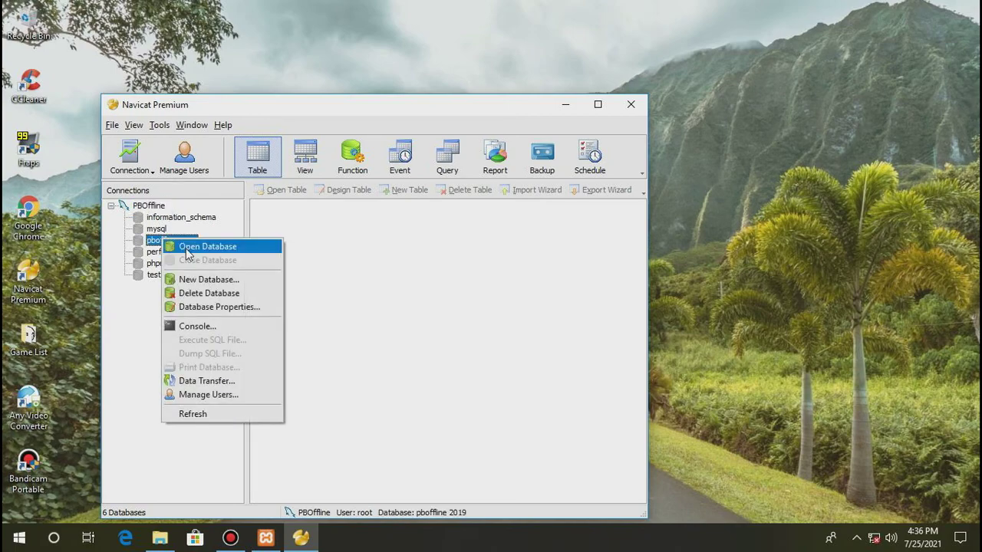
{"action": "left_click", "coordinate": [178, 247]}
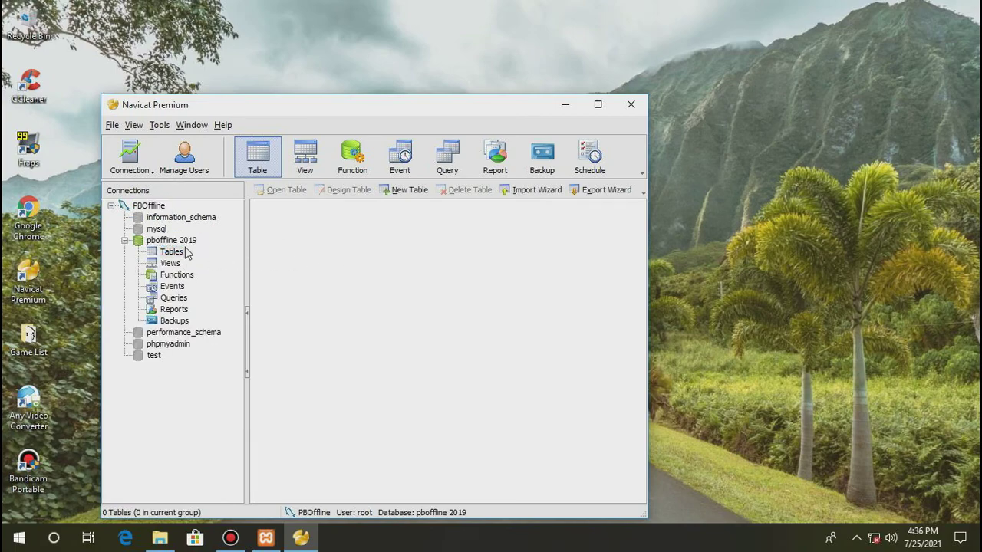
{"action": "double_click", "coordinate": [184, 243]}
{"action": "left_click", "coordinate": [630, 105]}
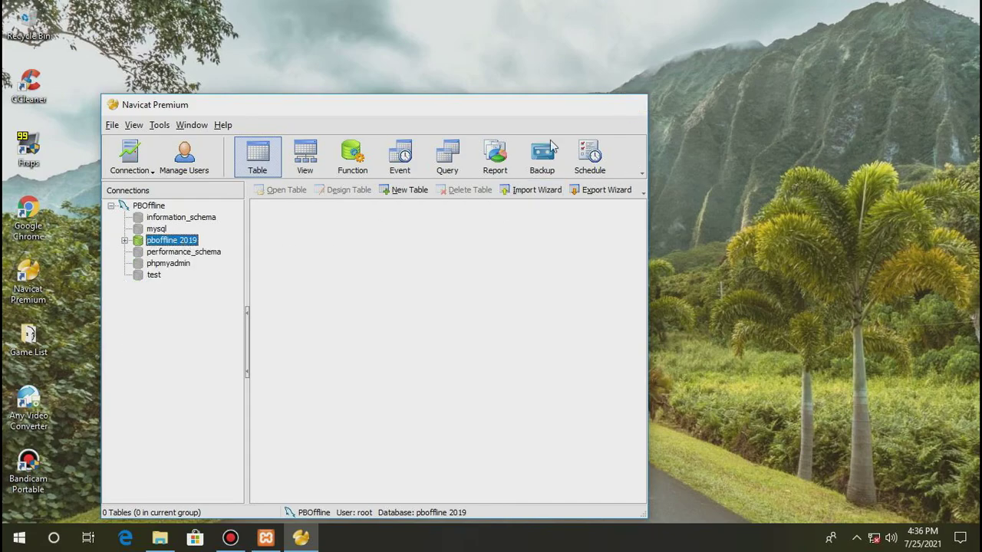
- Relaunch Navicat, reconnect PBOffline and open pboffline 2019's empty Tables list for table actions
{"action": "double_click", "coordinate": [28, 276]}
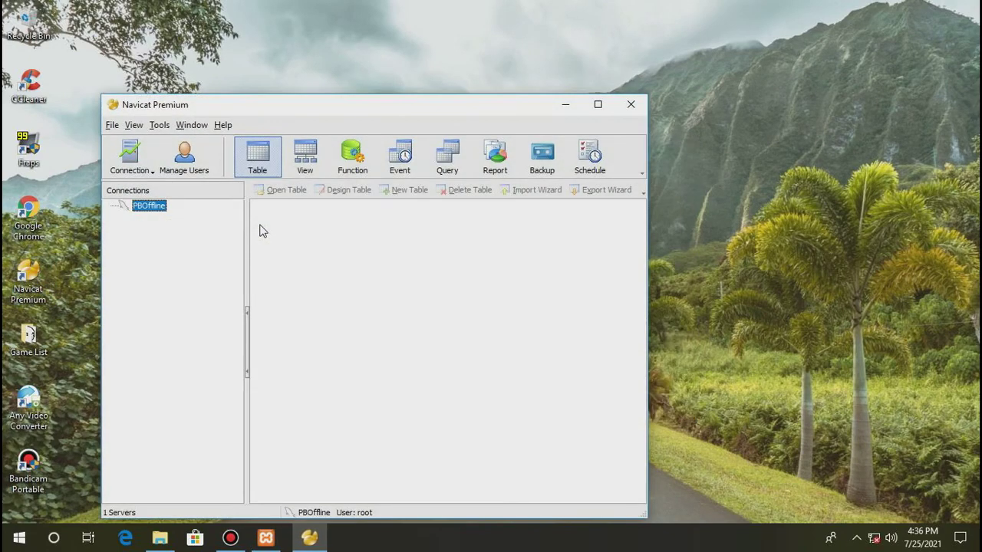
{"action": "left_click", "coordinate": [145, 207]}
{"action": "right_click", "coordinate": [144, 207]}
{"action": "left_click", "coordinate": [170, 221]}
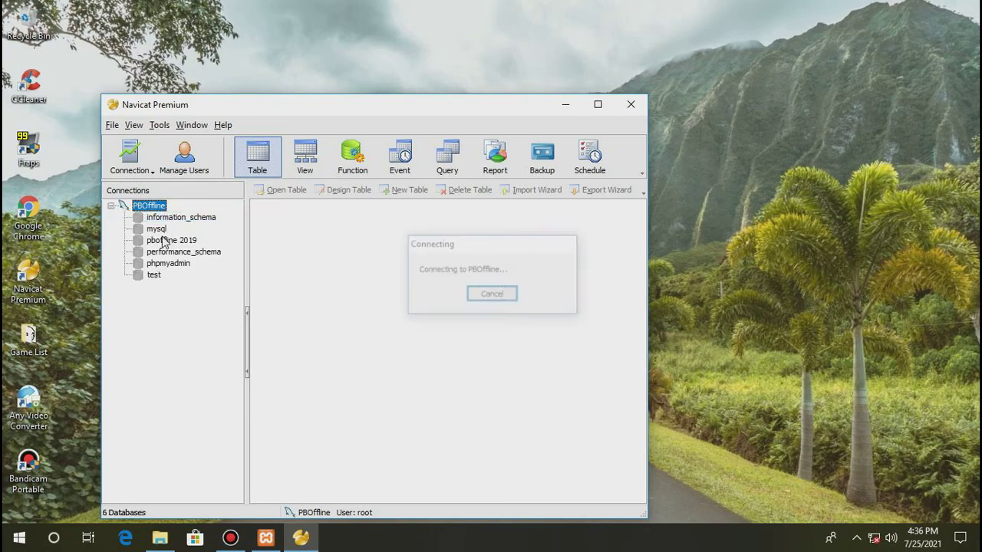
{"action": "left_click", "coordinate": [164, 241]}
{"action": "right_click", "coordinate": [162, 241]}
{"action": "left_click", "coordinate": [182, 248]}
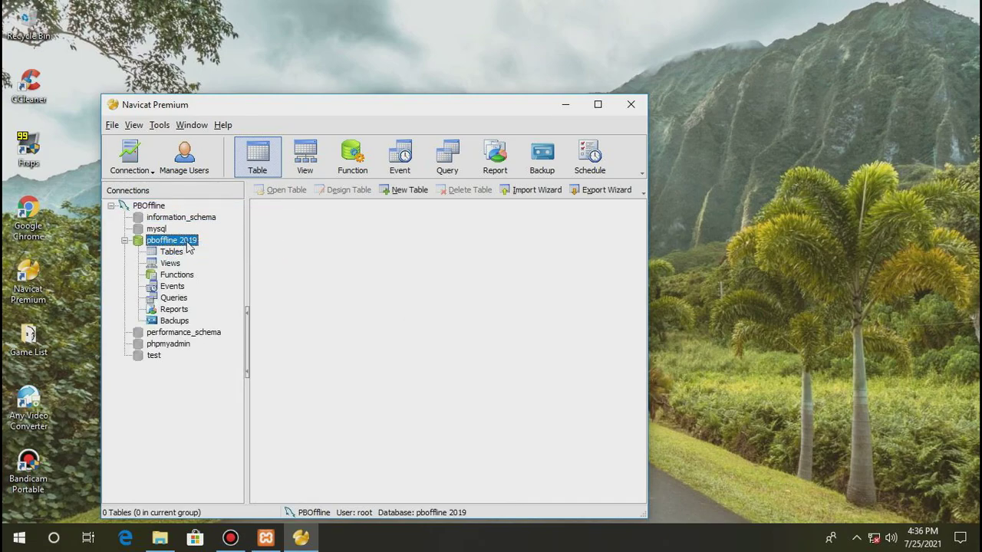
{"action": "left_click", "coordinate": [173, 251]}
{"action": "right_click", "coordinate": [347, 246]}
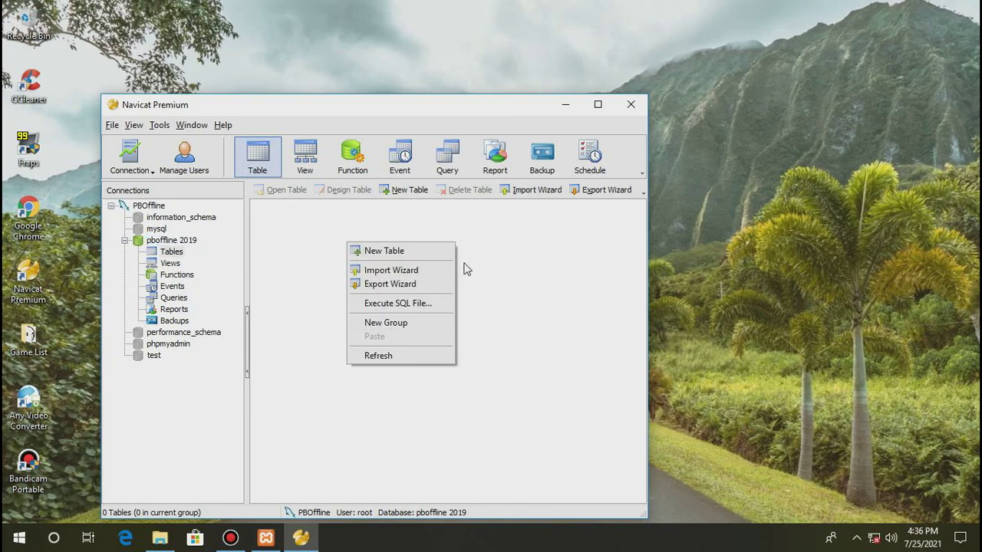
- Execute DB Fix.sql from Evolved POINT BLANK\Server EPB\database against pboffline 2019
{"action": "left_click", "coordinate": [421, 303]}
{"action": "left_click", "coordinate": [616, 244]}
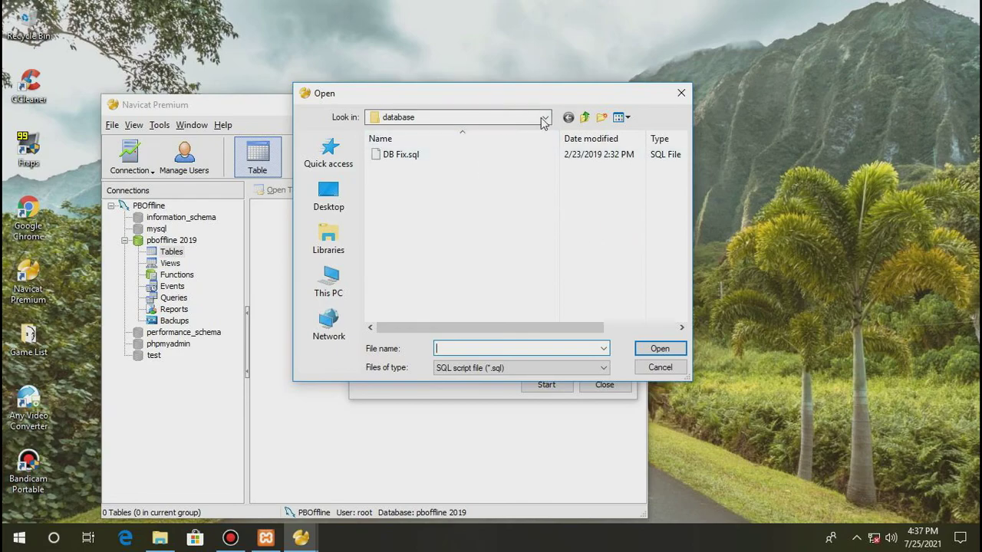
{"action": "left_click", "coordinate": [543, 117]}
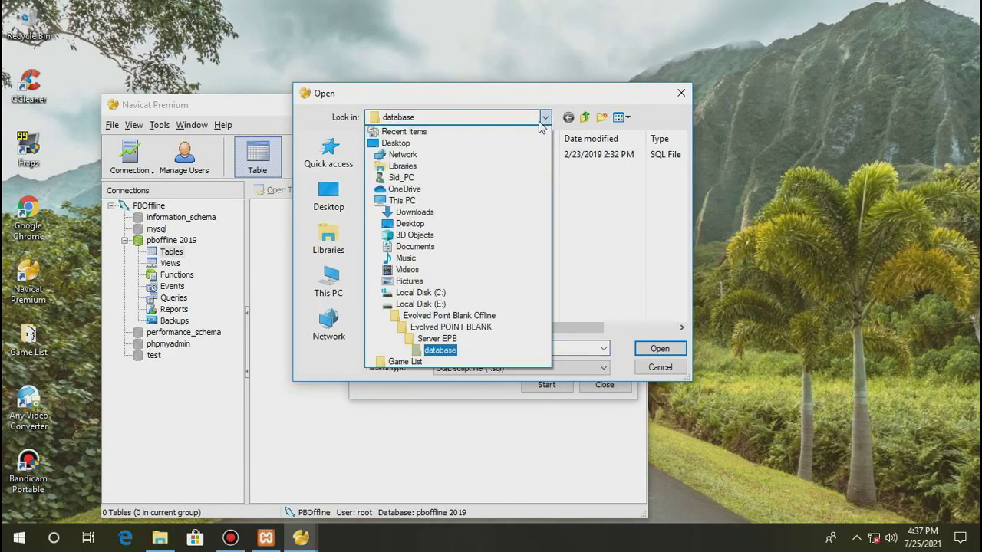
{"action": "left_click", "coordinate": [443, 318]}
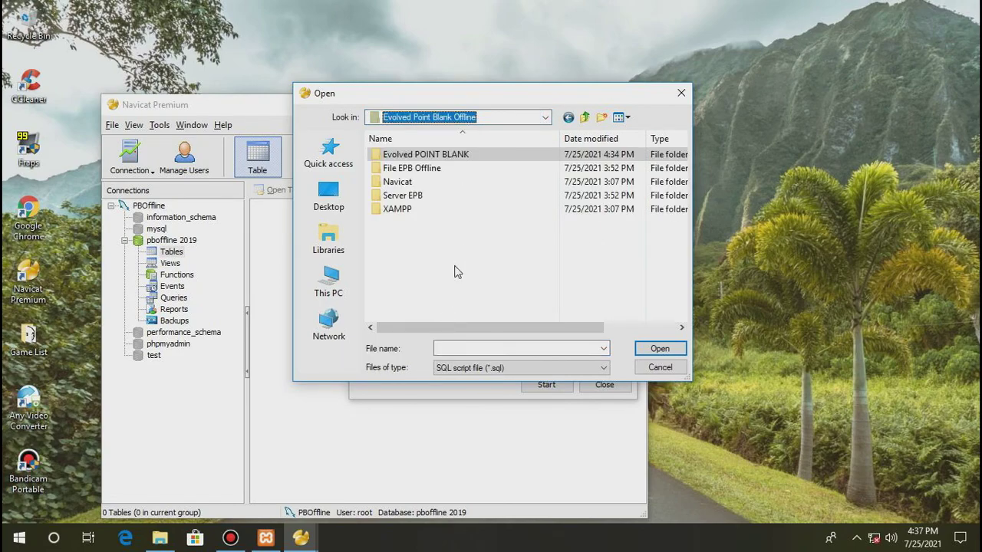
{"action": "double_click", "coordinate": [443, 158]}
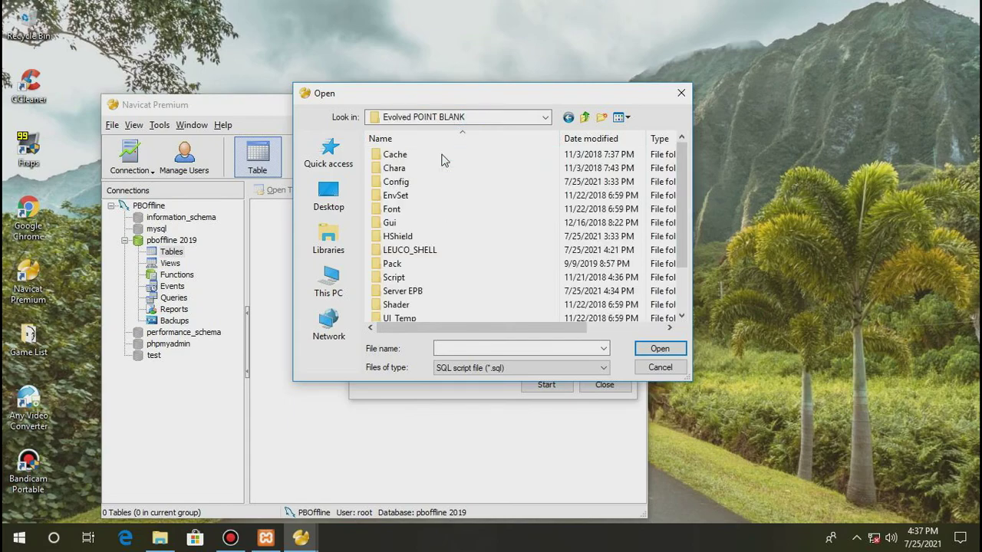
{"action": "double_click", "coordinate": [410, 292]}
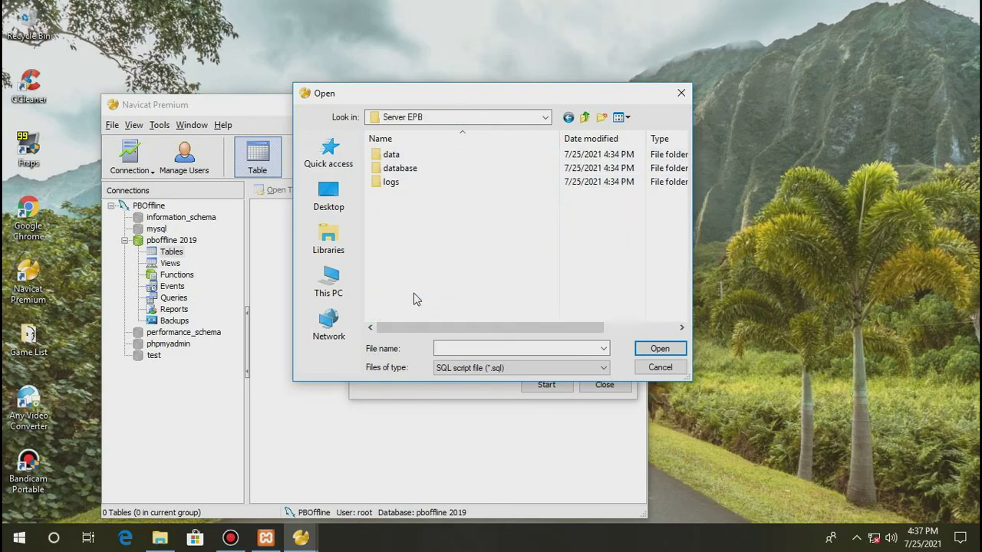
{"action": "double_click", "coordinate": [407, 168]}
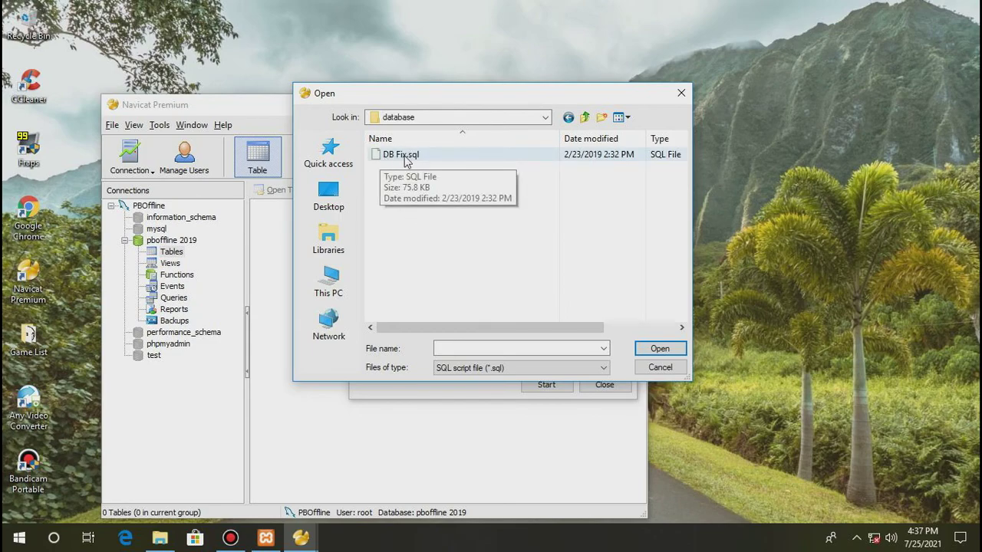
{"action": "left_click", "coordinate": [408, 157]}
{"action": "left_click", "coordinate": [660, 348]}
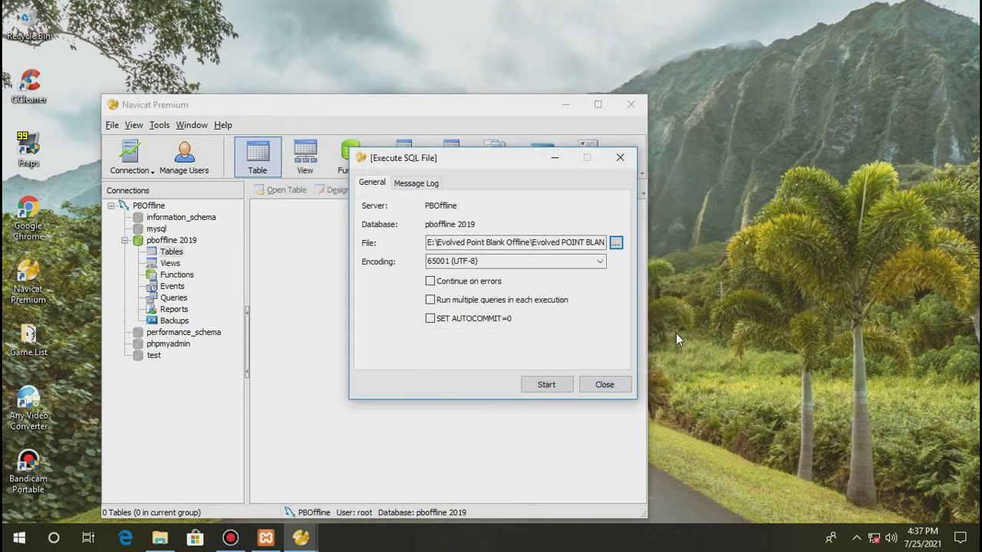
{"action": "left_click", "coordinate": [545, 384]}
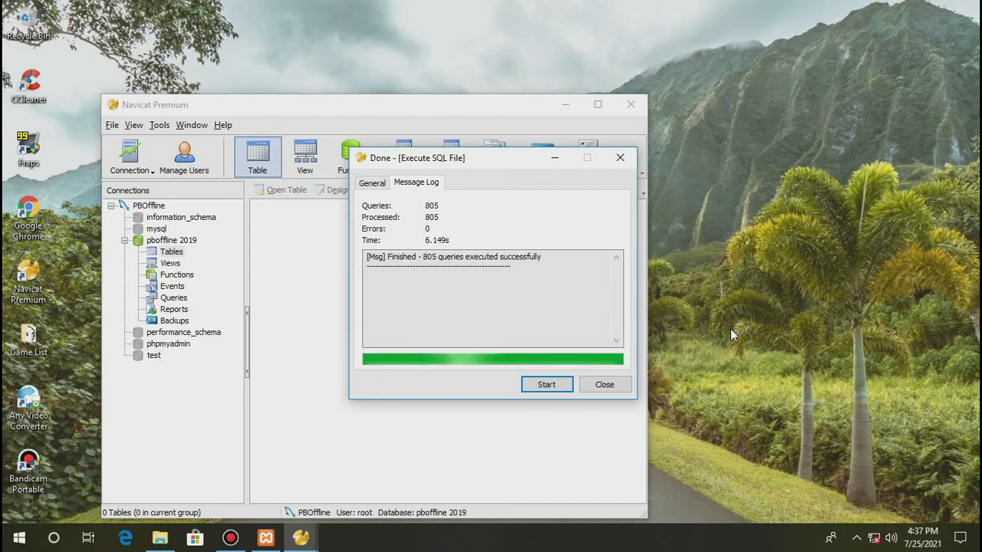
- Close the finished script dialog and reopen the pboffline 2019 database contents
{"action": "left_click", "coordinate": [604, 385]}
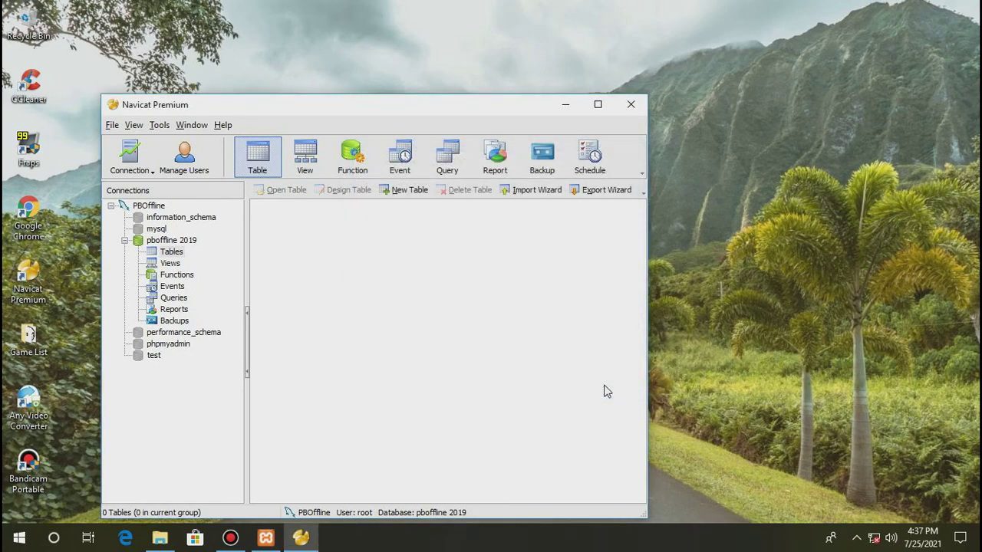
{"action": "double_click", "coordinate": [184, 241]}
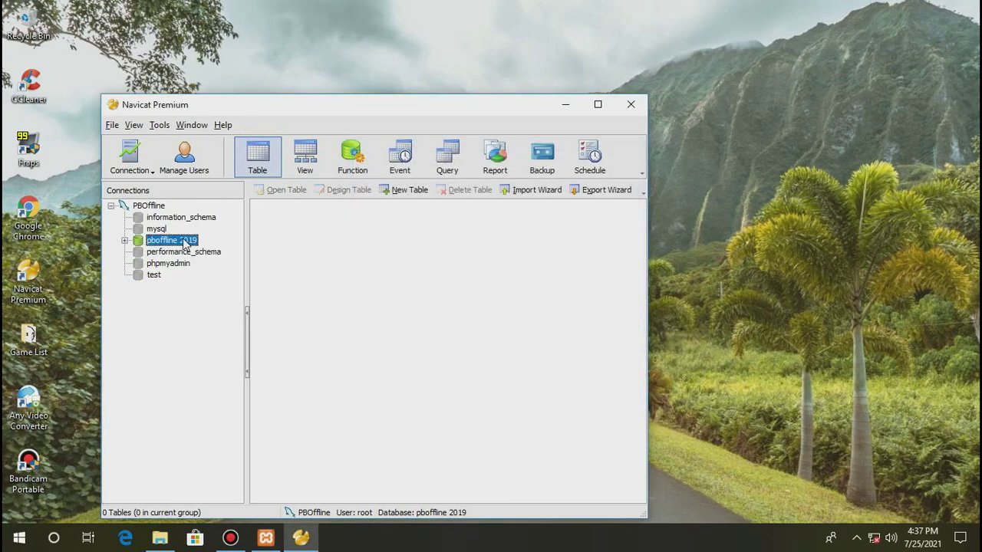
{"action": "right_click", "coordinate": [184, 241]}
{"action": "left_click", "coordinate": [438, 278]}
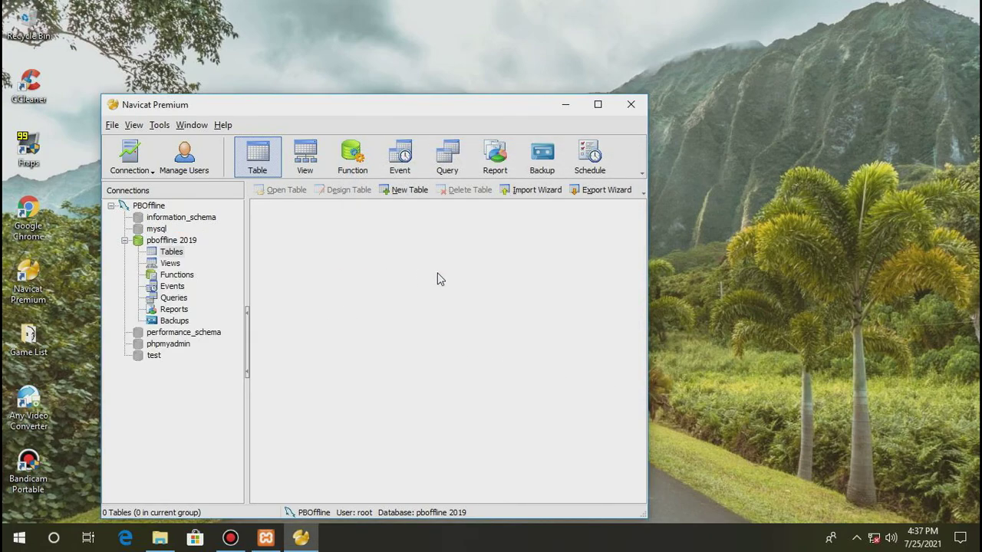
- Close and relaunch Navicat Premium, bringing up the PBOffline connection's actions
{"action": "left_click", "coordinate": [638, 109]}
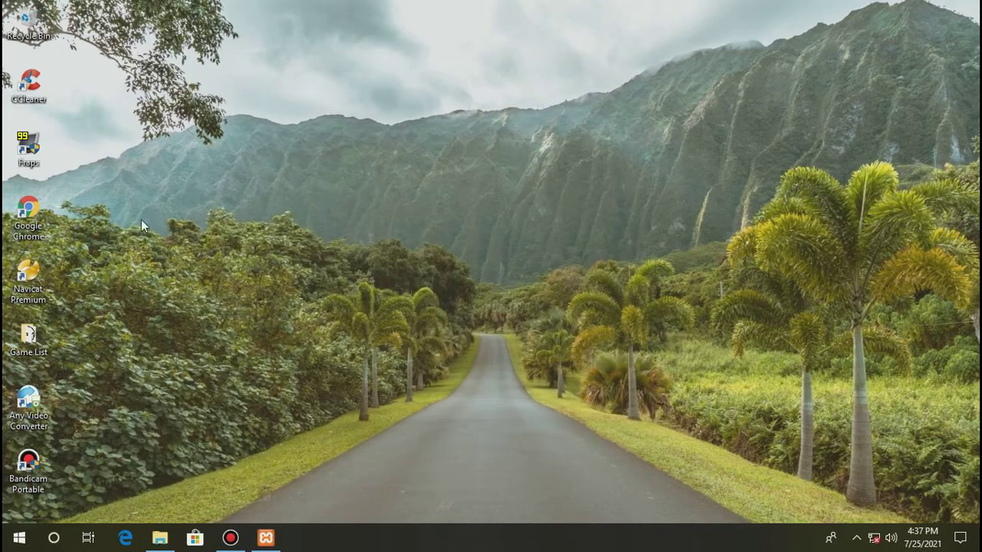
{"action": "double_click", "coordinate": [27, 273]}
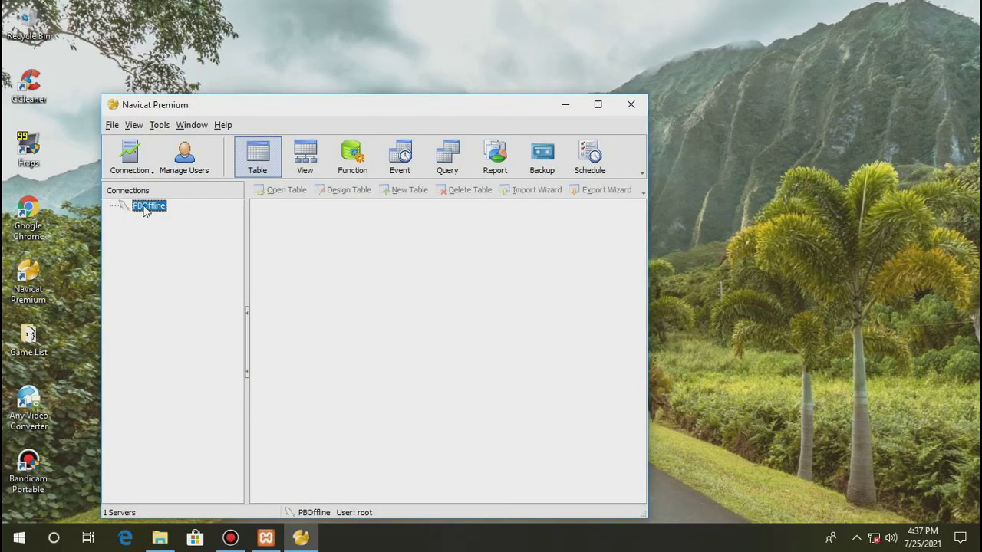
{"action": "right_click", "coordinate": [145, 209]}
- Connect to PBOffline, open pboffline 2019 and open the accounts table data
{"action": "left_click", "coordinate": [155, 213]}
{"action": "left_click", "coordinate": [163, 243]}
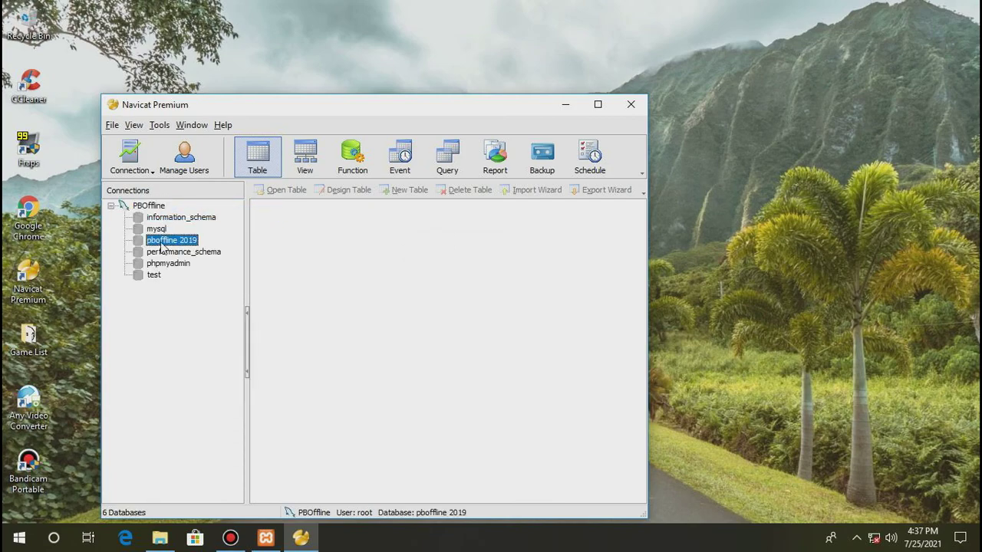
{"action": "double_click", "coordinate": [163, 244]}
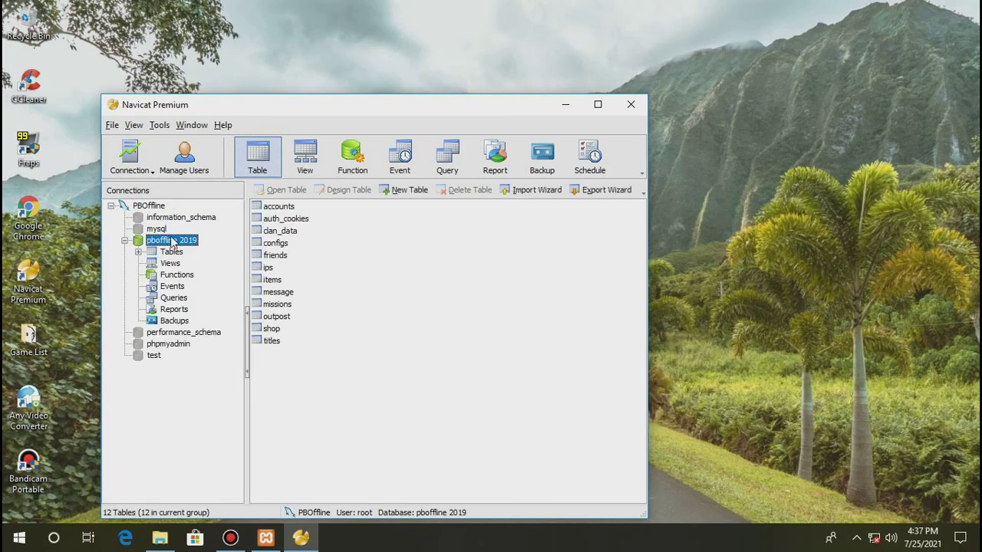
{"action": "double_click", "coordinate": [280, 210]}
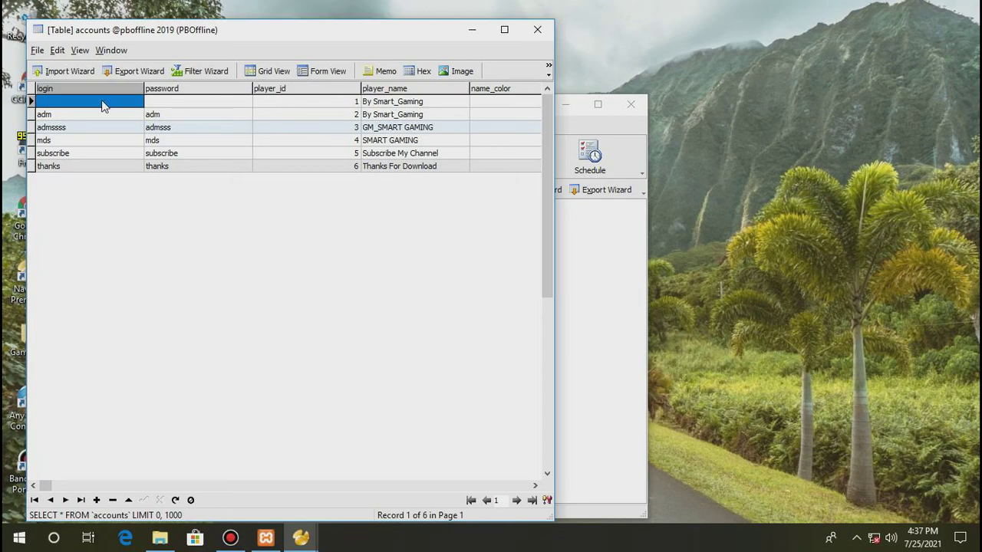
- Fill in the first account's login and password, trim its player name, and enlarge the window
{"action": "type", "text": "SidX"}
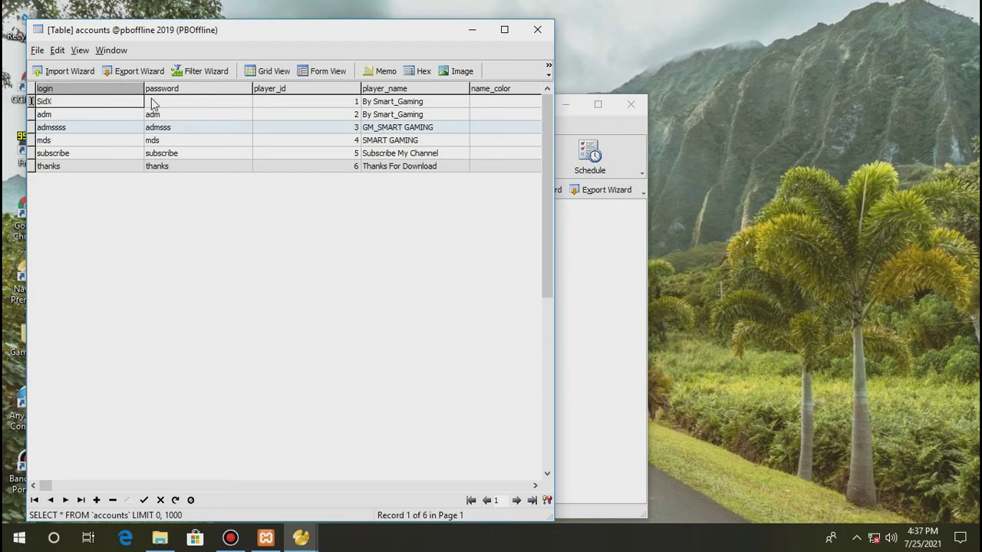
{"action": "left_click", "coordinate": [152, 101]}
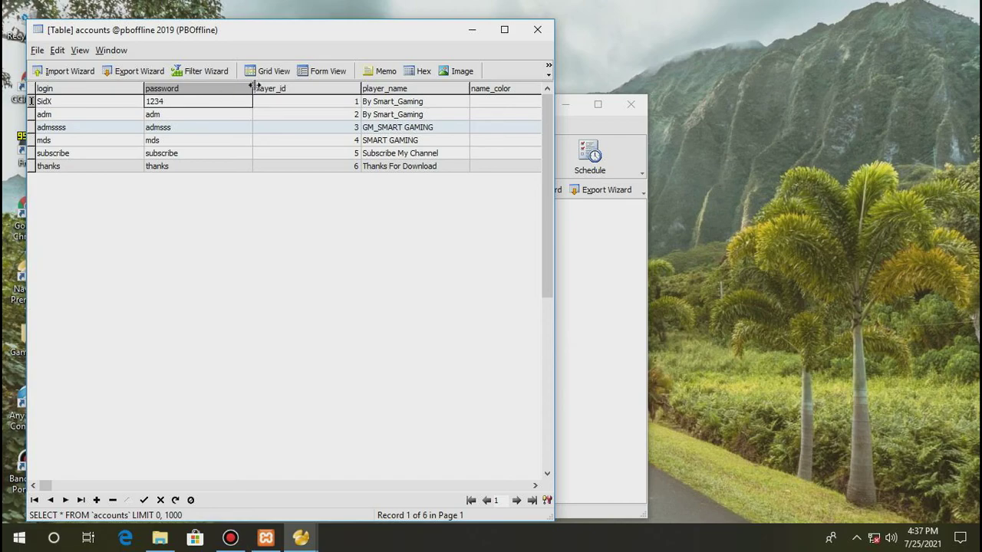
{"action": "left_click", "coordinate": [429, 101]}
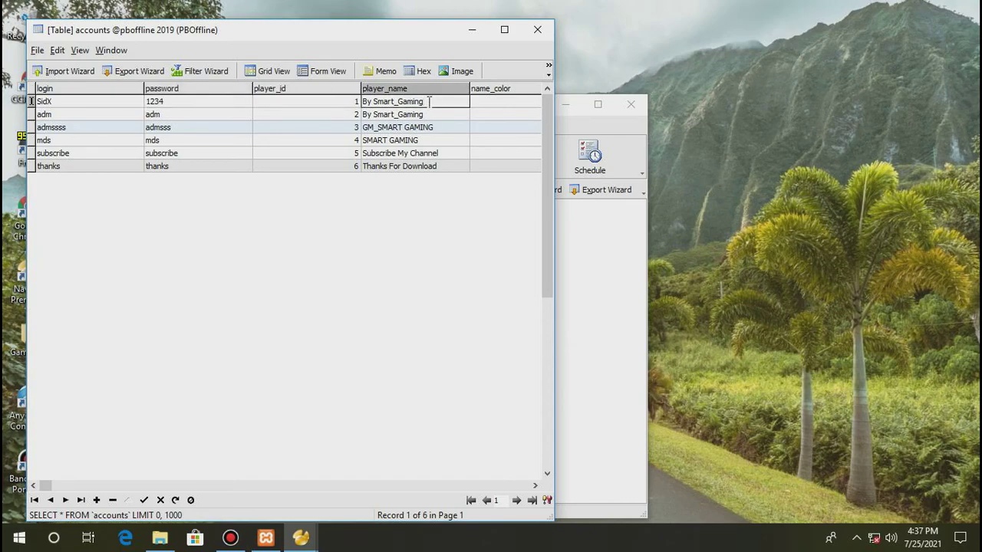
{"action": "key", "text": "BackSpace"}
{"action": "key", "text": "BackSpace"}
{"action": "key", "text": "BackSpace"}
{"action": "key", "text": "BackSpace"}
{"action": "key", "text": "BackSpace"}
{"action": "key", "text": "BackSpace"}
{"action": "key", "text": "BackSpace"}
{"action": "key", "text": "BackSpace"}
{"action": "key", "text": "BackSpace"}
{"action": "left_click", "coordinate": [503, 29]}
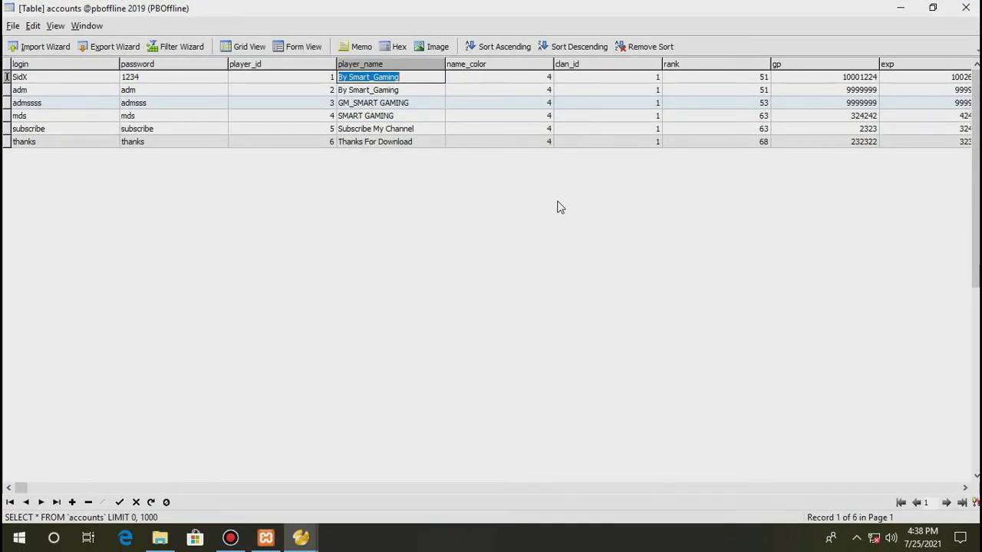
{"action": "mouse_move", "coordinate": [26, 488]}
{"action": "left_mouse_down"}
{"action": "mouse_move", "coordinate": [560, 541]}
{"action": "mouse_move", "coordinate": [716, 506]}
{"action": "mouse_move", "coordinate": [832, 506]}
{"action": "mouse_move", "coordinate": [939, 477]}
{"action": "mouse_move", "coordinate": [957, 490]}
{"action": "mouse_move", "coordinate": [29, 484]}
{"action": "left_mouse_up"}
{"action": "left_click", "coordinate": [968, 7]}
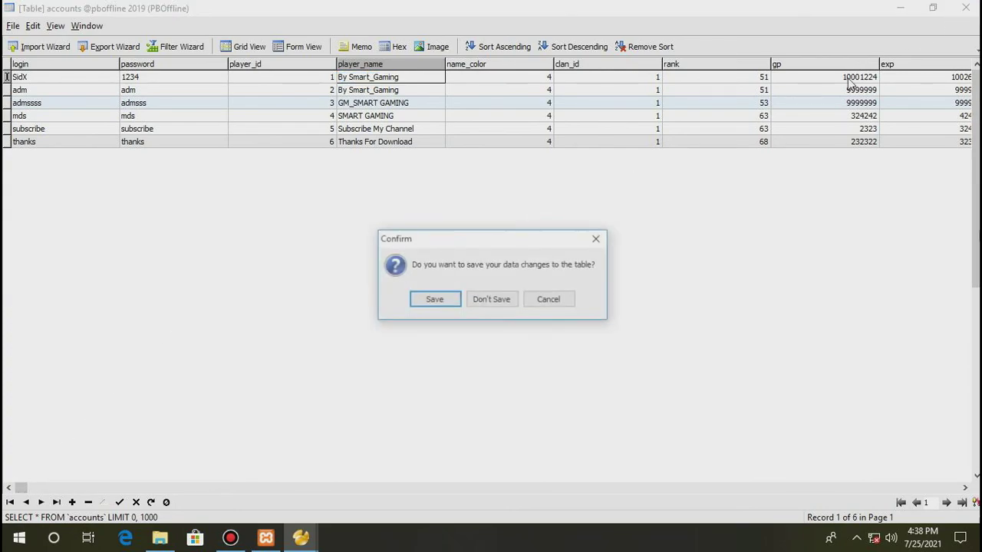
{"action": "left_click", "coordinate": [434, 301]}
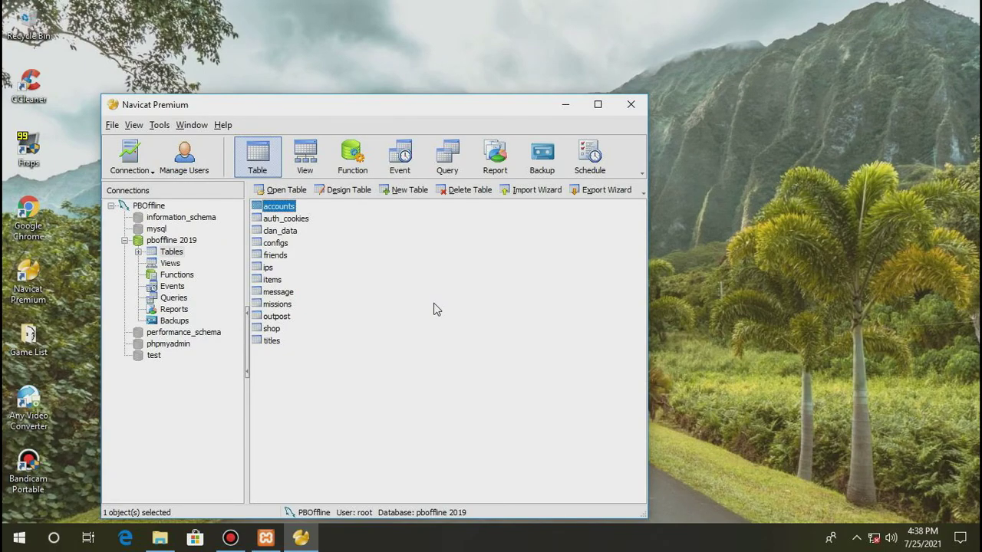
{"action": "double_click", "coordinate": [277, 207]}
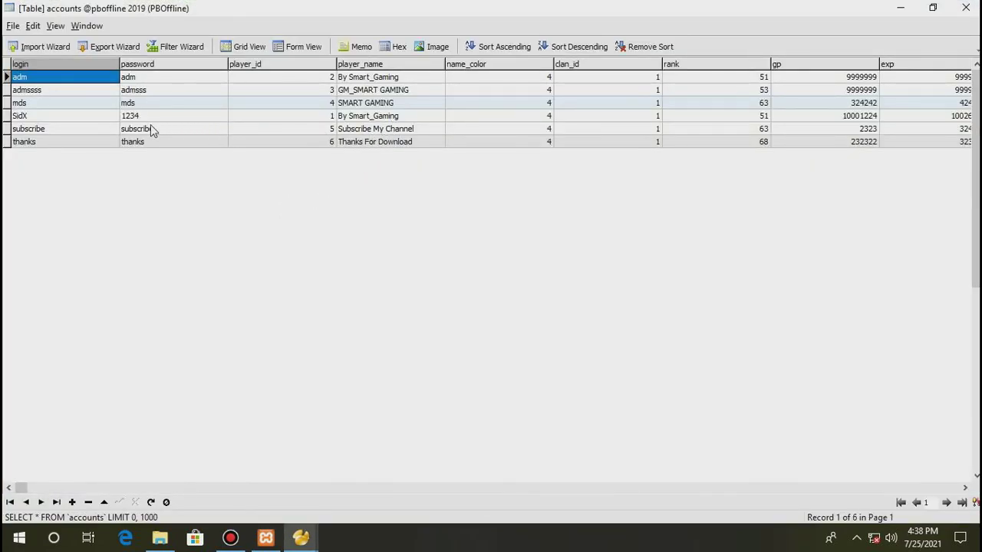
{"action": "left_click", "coordinate": [400, 116]}
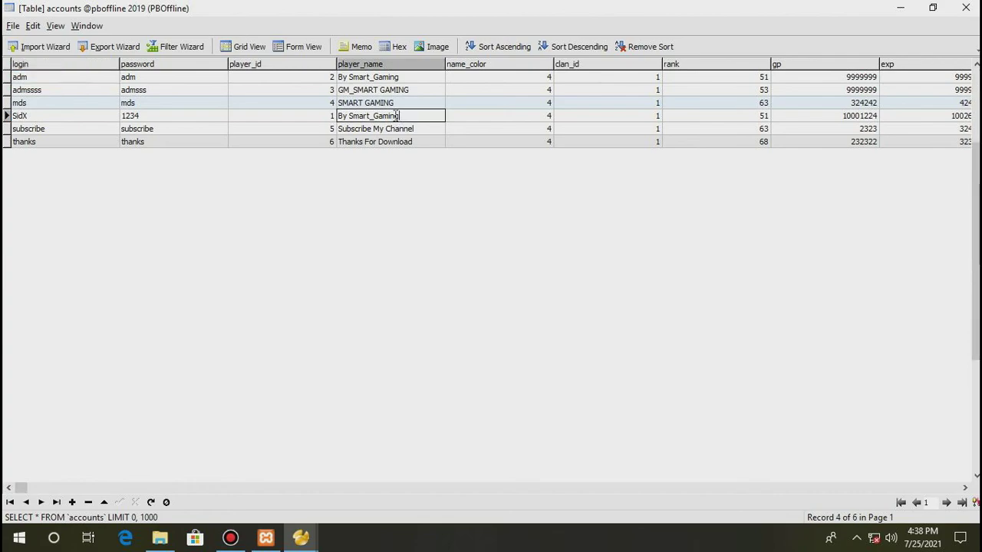
{"action": "left_click", "coordinate": [405, 115]}
{"action": "type", "text": "S"}
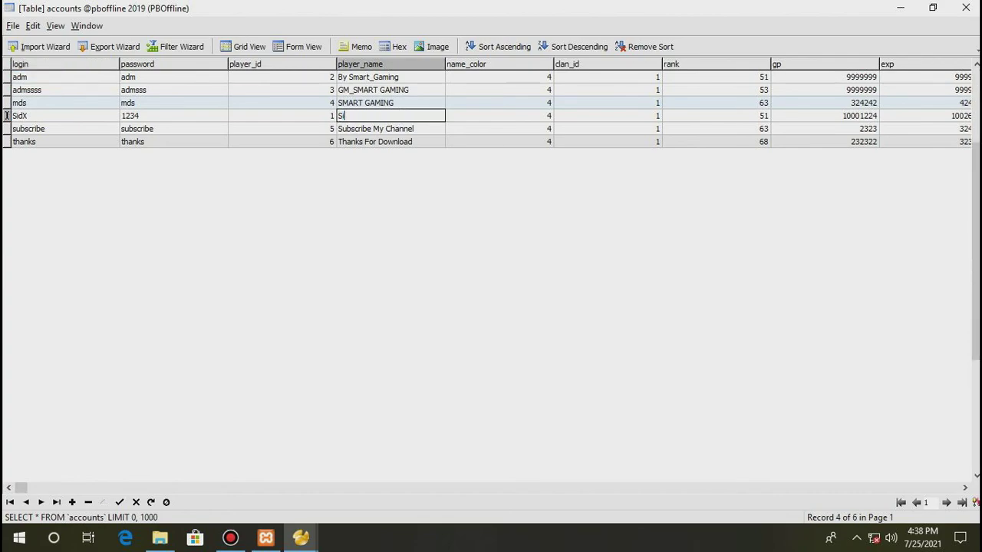
{"action": "type", "text": "idx_Pran"}
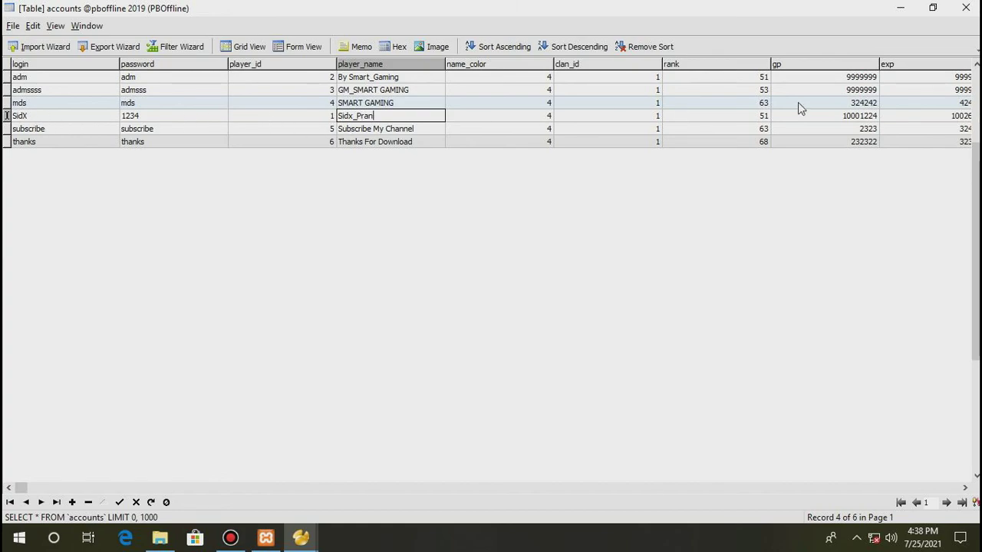
- Save the player name change and reopen accounts to verify 'Sidx_Pran' stuck
{"action": "left_click", "coordinate": [965, 8]}
{"action": "left_click", "coordinate": [433, 300]}
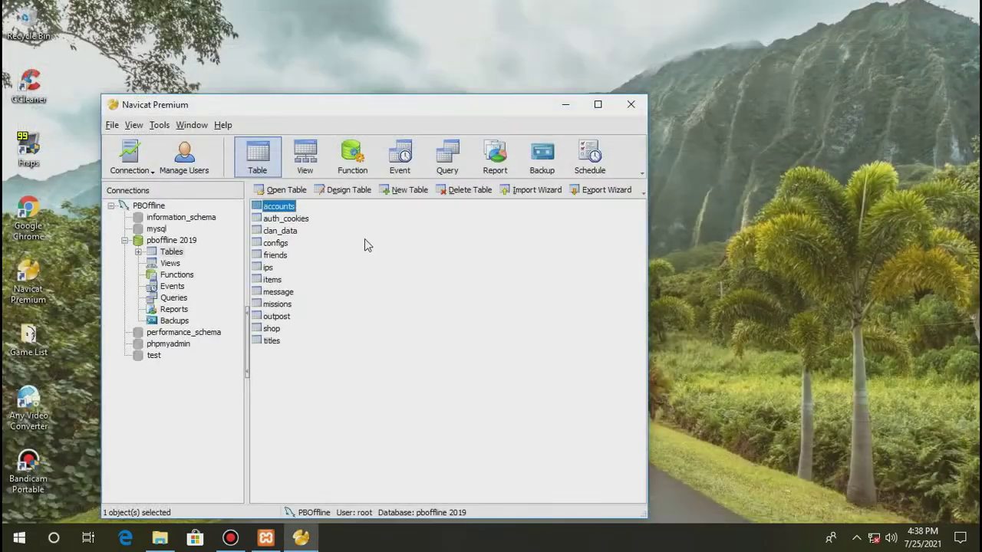
{"action": "double_click", "coordinate": [279, 206]}
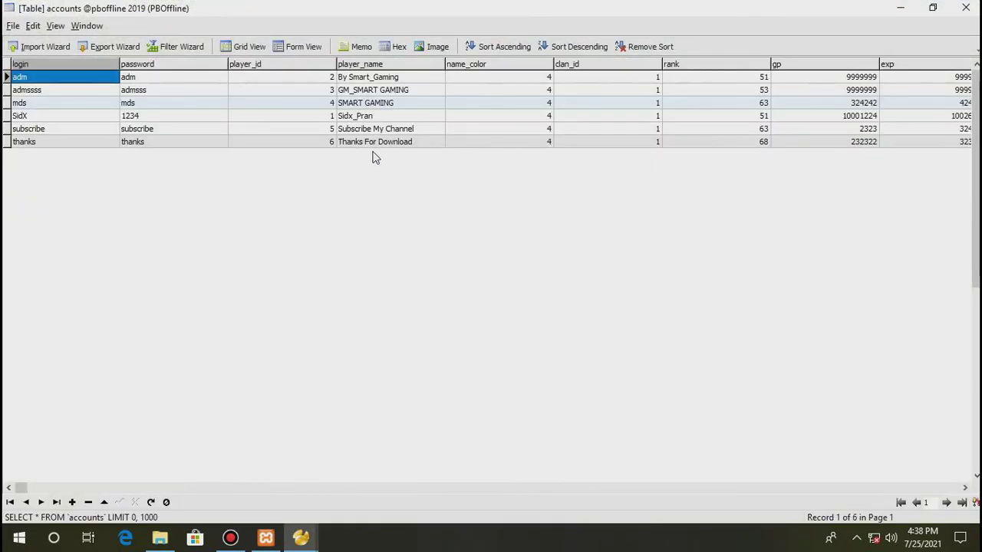
{"action": "left_click", "coordinate": [966, 8]}
- Minimize Navicat and browse in File Explorer to Evolved POINT BLANK\Server EPB
{"action": "left_click", "coordinate": [566, 105]}
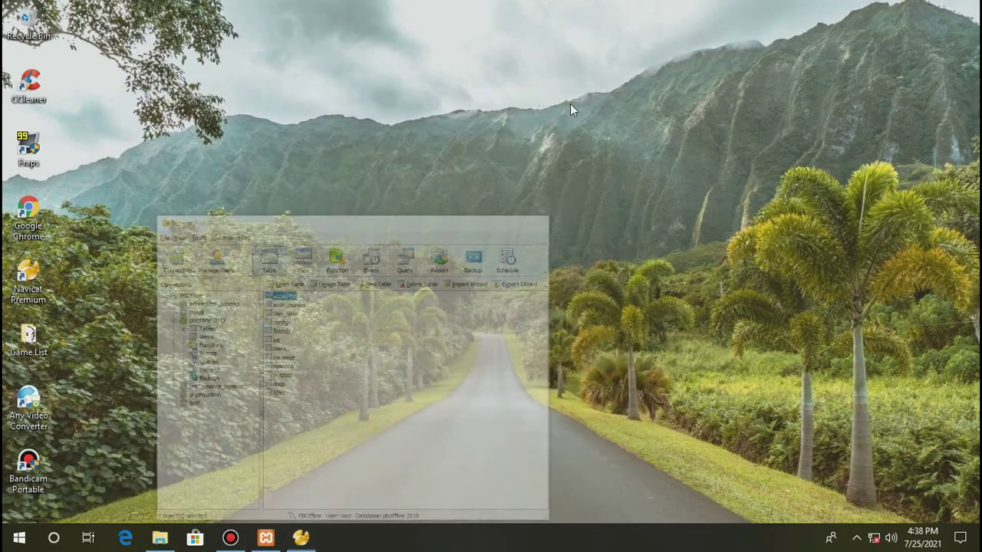
{"action": "left_click", "coordinate": [158, 539]}
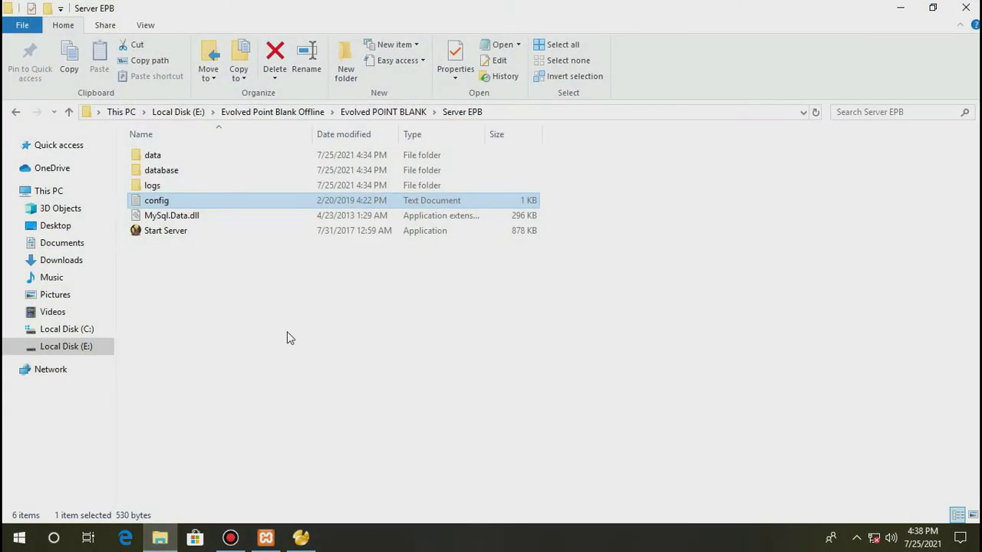
{"action": "left_click", "coordinate": [278, 113]}
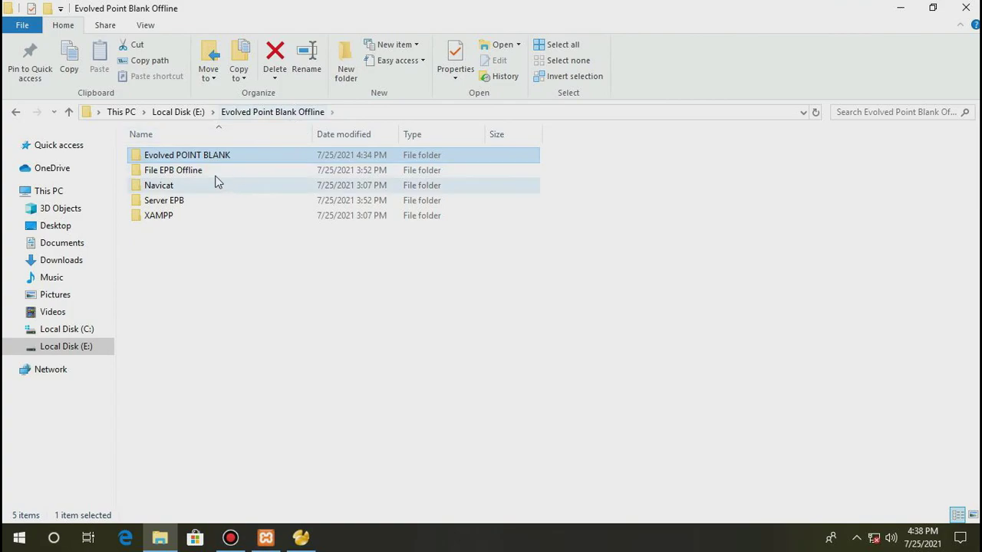
{"action": "double_click", "coordinate": [185, 161]}
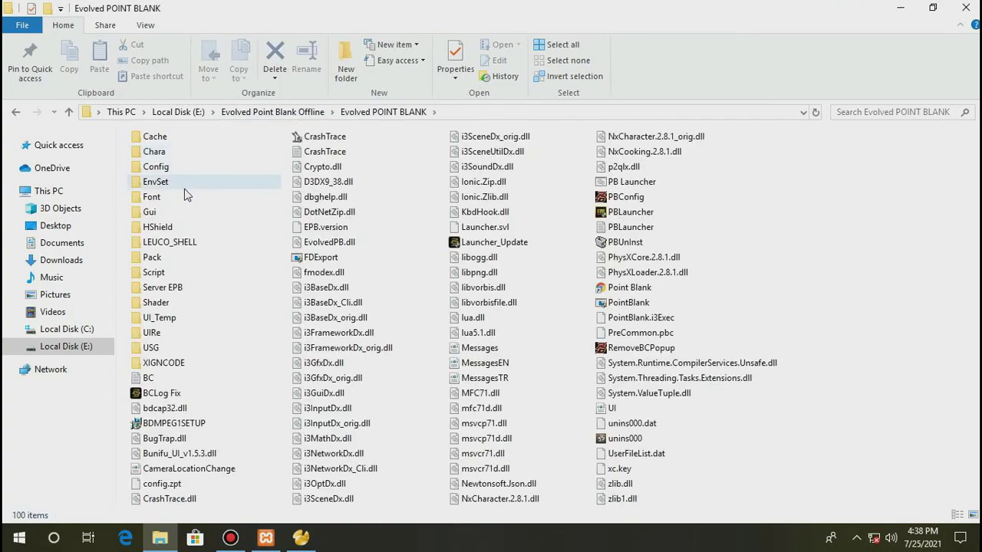
{"action": "double_click", "coordinate": [157, 288]}
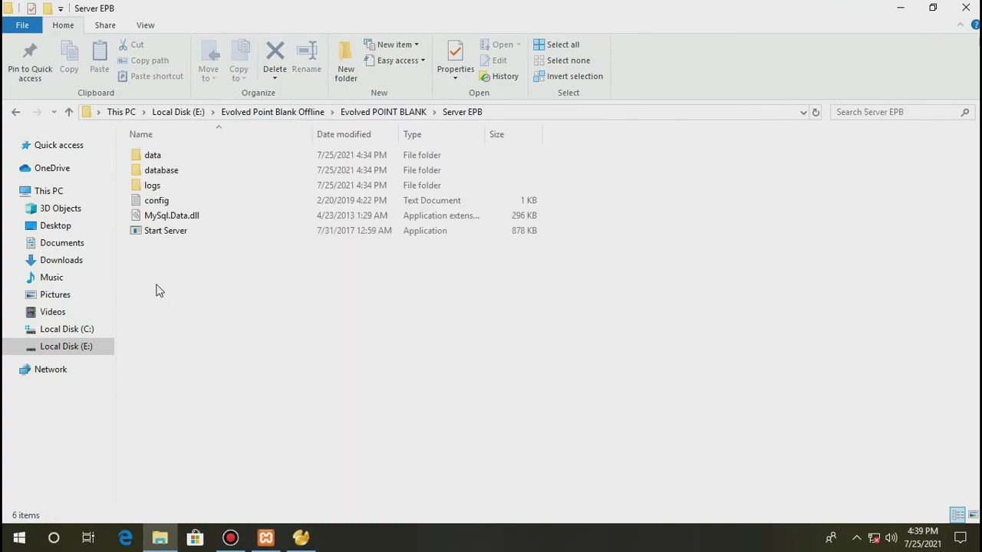
- Launch Start Server, then close the folder window and minimize the server console
{"action": "double_click", "coordinate": [159, 233]}
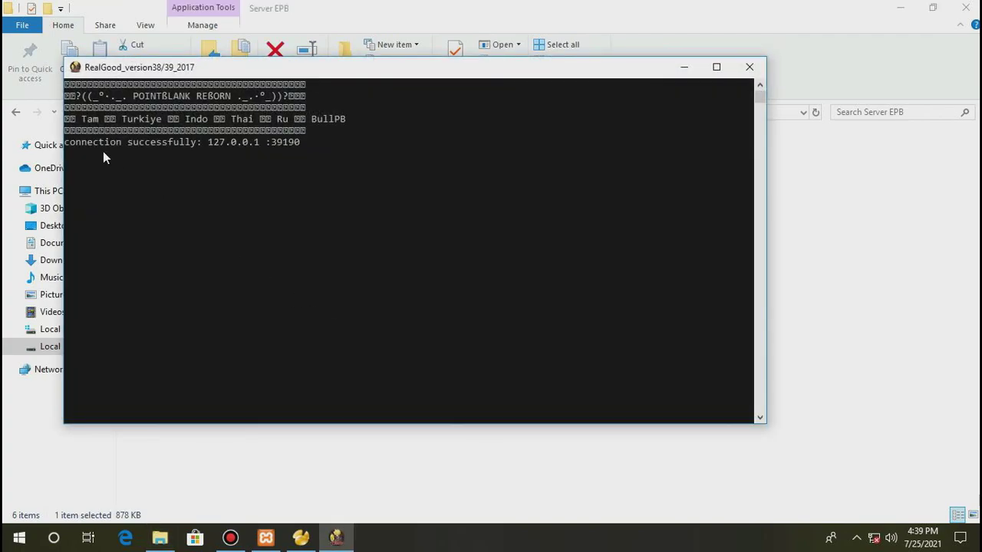
{"action": "left_click", "coordinate": [964, 8]}
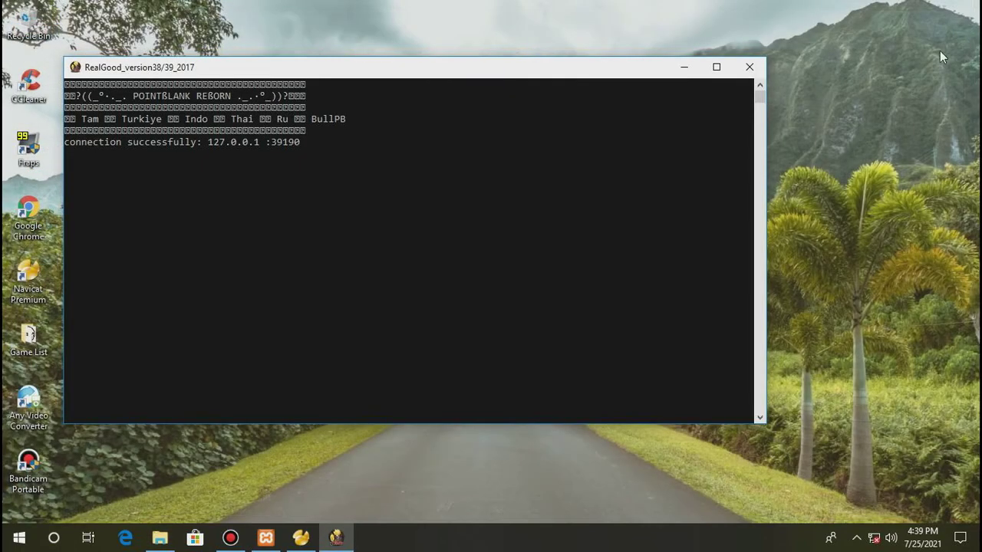
{"action": "left_click", "coordinate": [683, 70]}
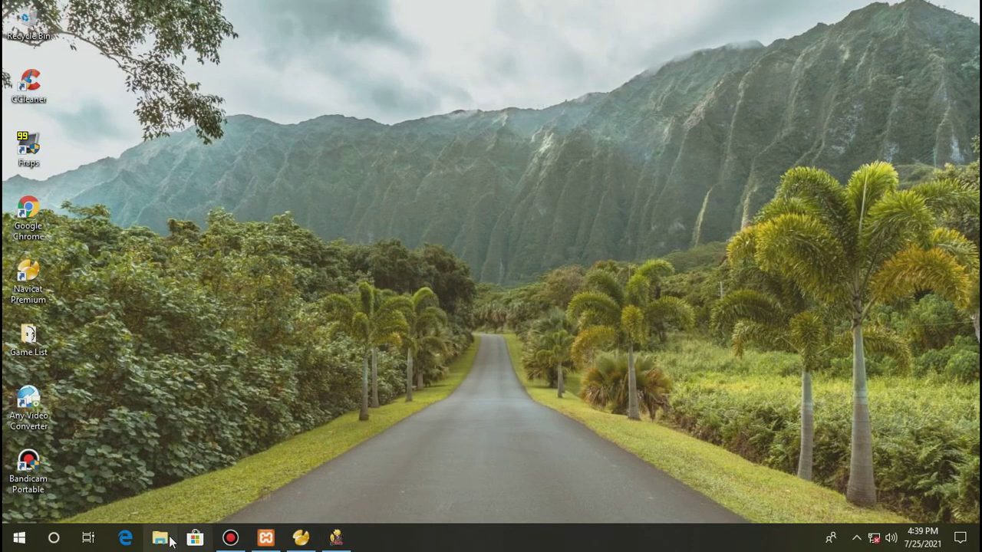
- Open E:\Evolved Point Blank Offline\Evolved POINT BLANK in a new File Explorer window
{"action": "key", "text": "super+e"}
{"action": "left_click", "coordinate": [65, 347]}
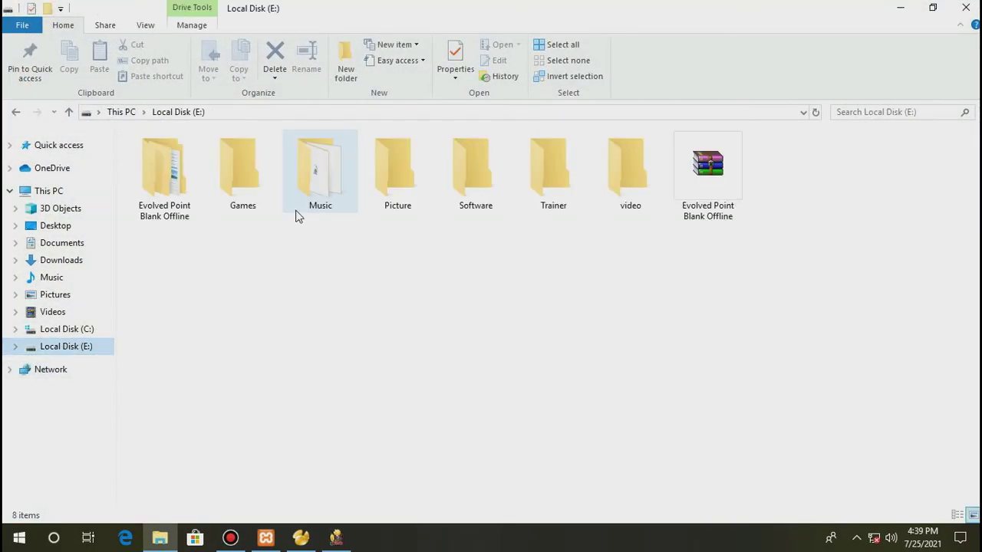
{"action": "double_click", "coordinate": [187, 174]}
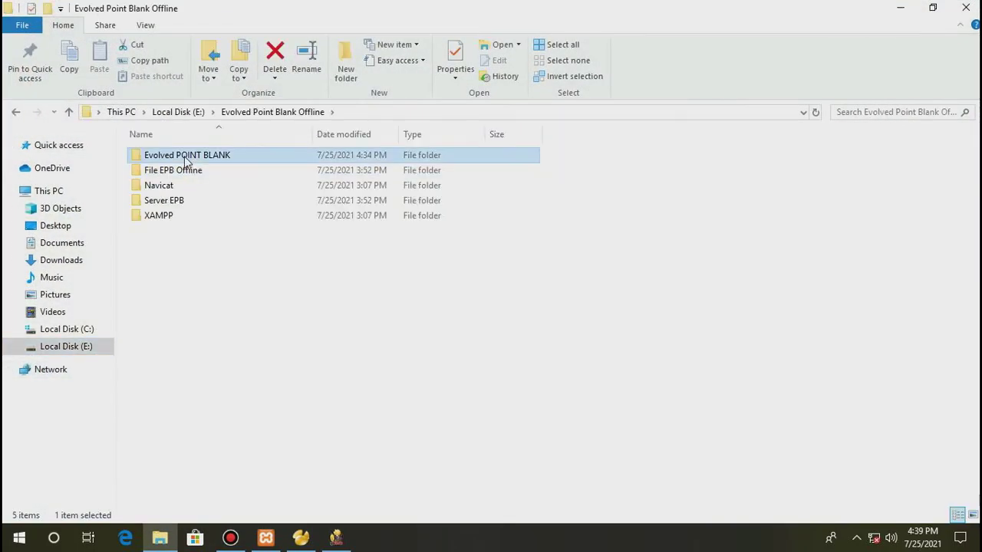
{"action": "double_click", "coordinate": [188, 157]}
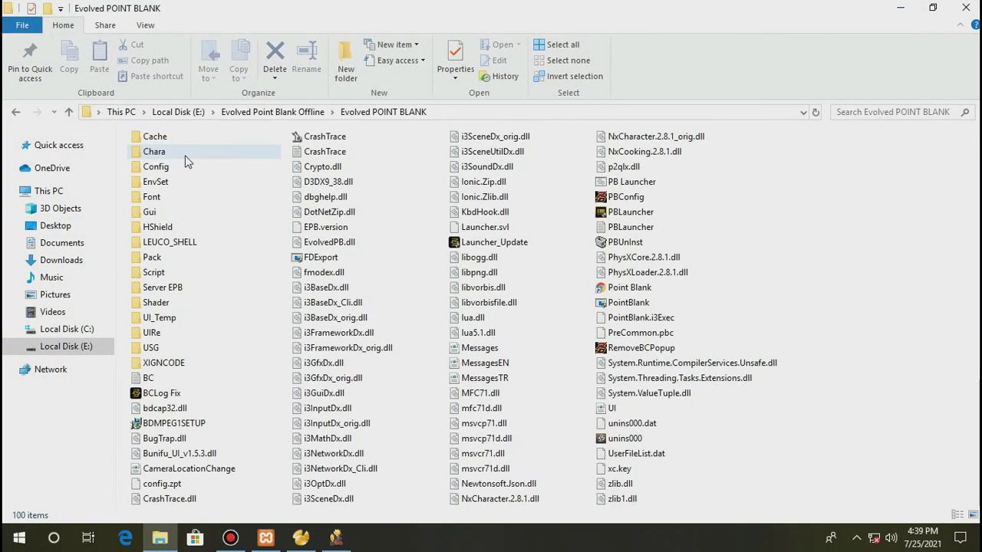
- Save PBConfig at 1366 x 768, 32 Bits, launch PB Launcher, and close the folder
{"action": "left_click", "coordinate": [624, 200]}
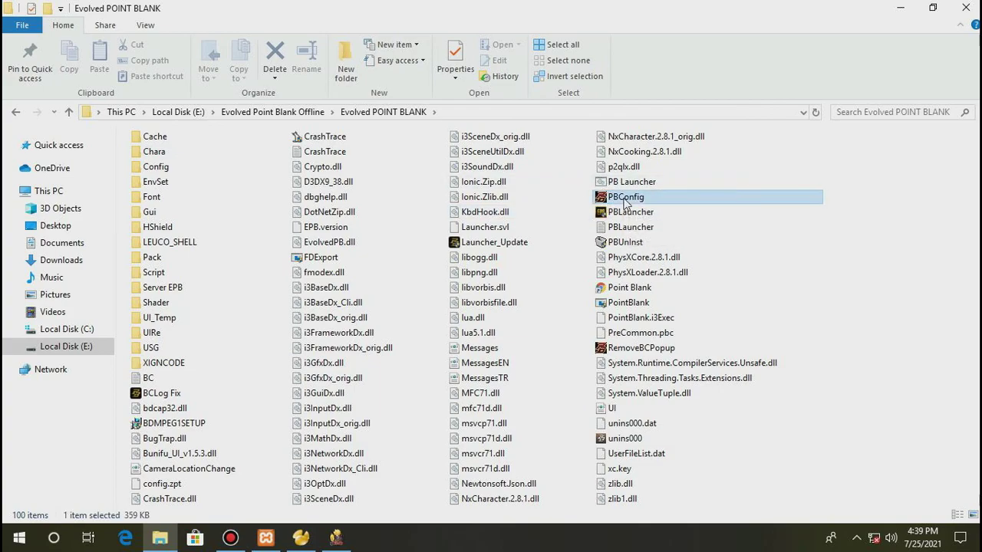
{"action": "double_click", "coordinate": [624, 199]}
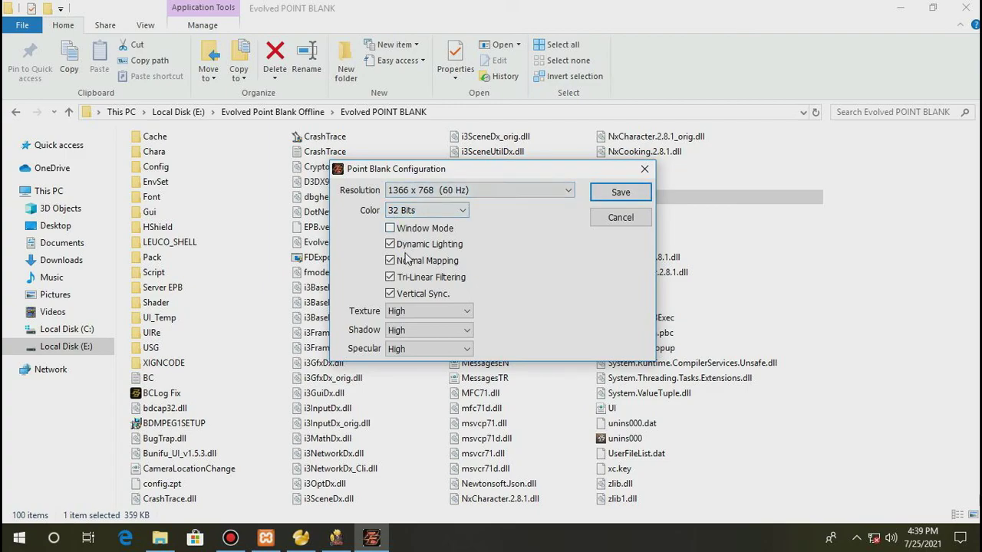
{"action": "left_click", "coordinate": [621, 193]}
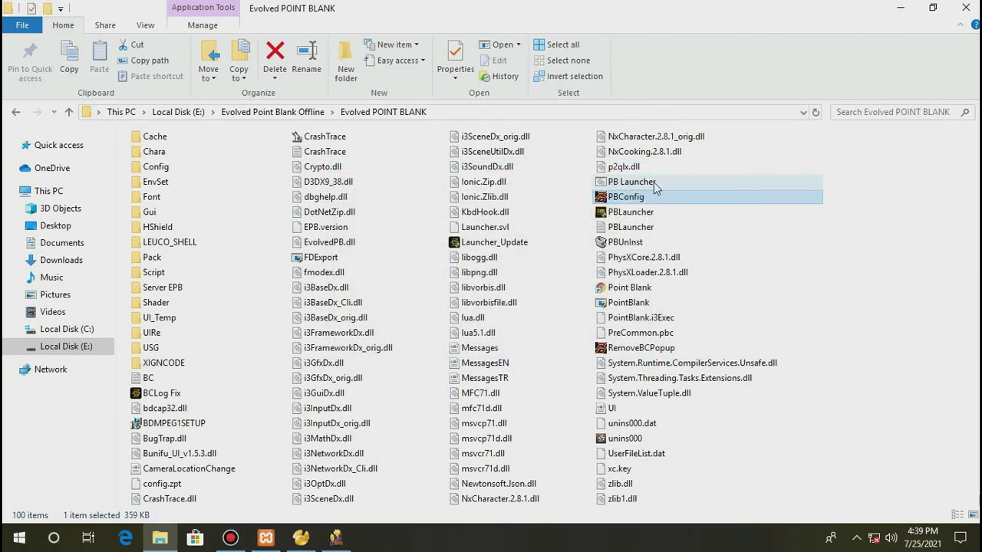
{"action": "double_click", "coordinate": [631, 184]}
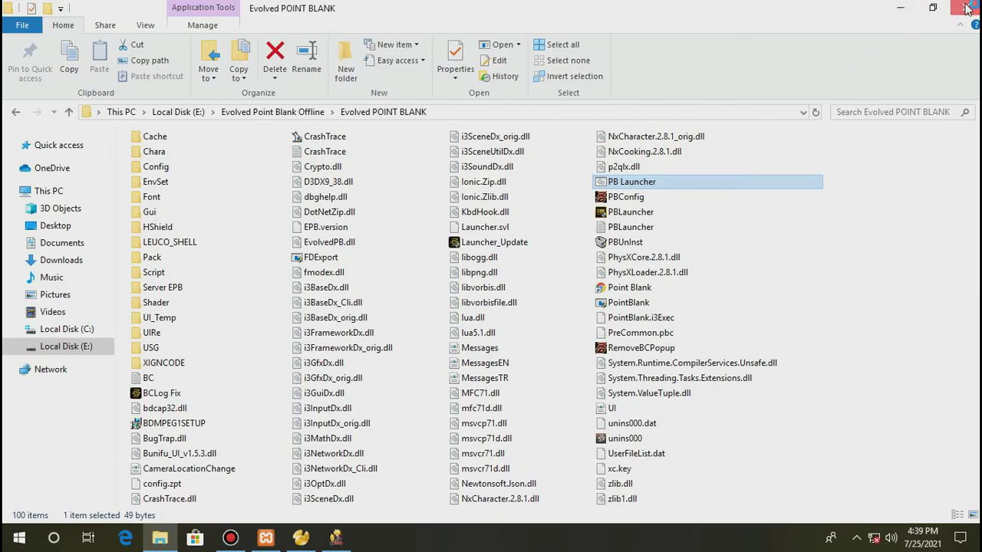
{"action": "left_click", "coordinate": [966, 8]}
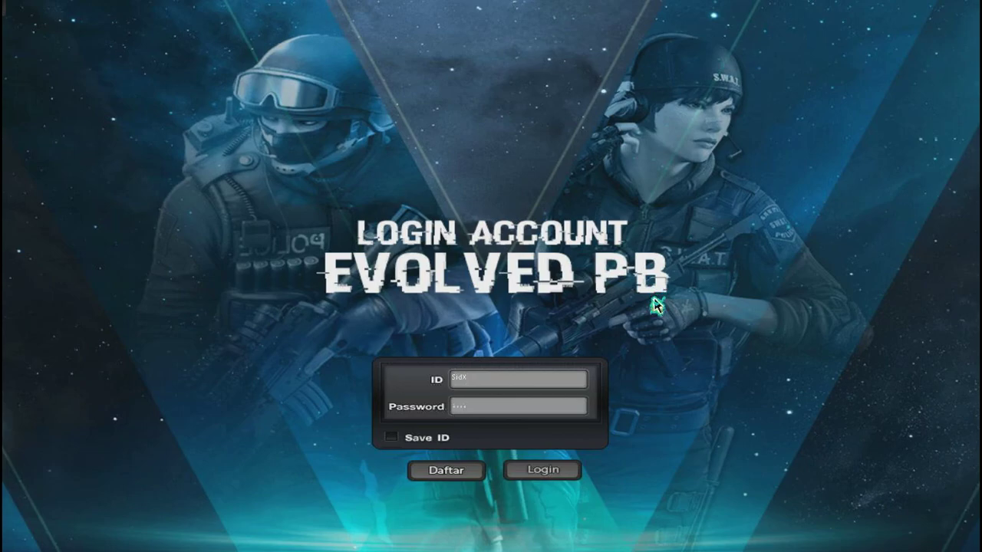
- Log in to Evolved PB with the already filled-in account ID and password
{"action": "left_click", "coordinate": [552, 474]}
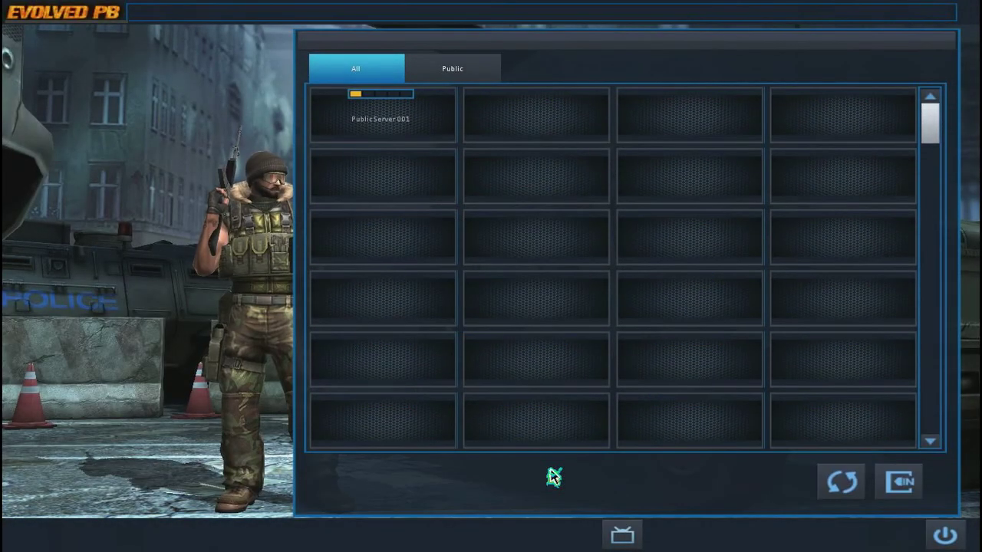
- Join channel 002 Open Server on Public Server 001, browsing the weapon inventory before returning
{"action": "left_click", "coordinate": [399, 114]}
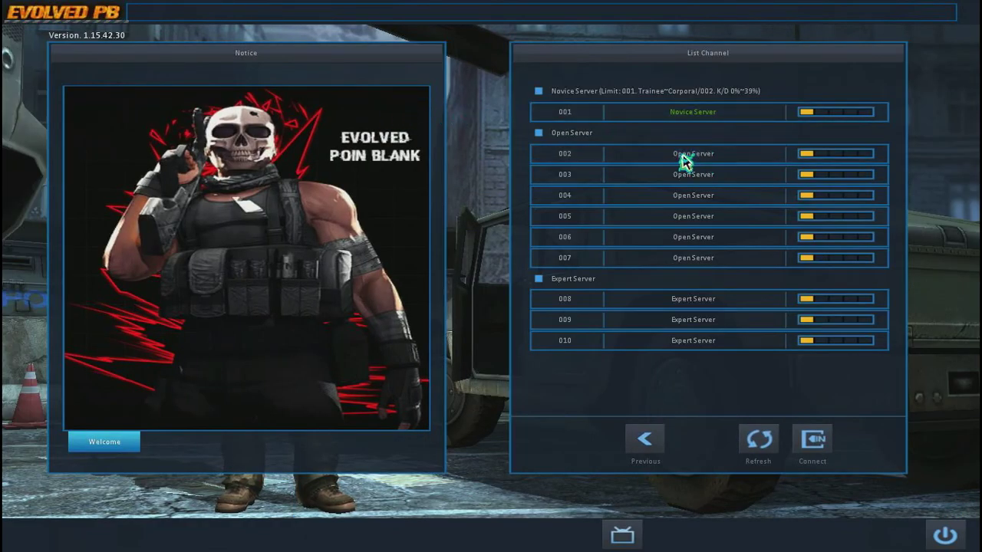
{"action": "double_click", "coordinate": [684, 161]}
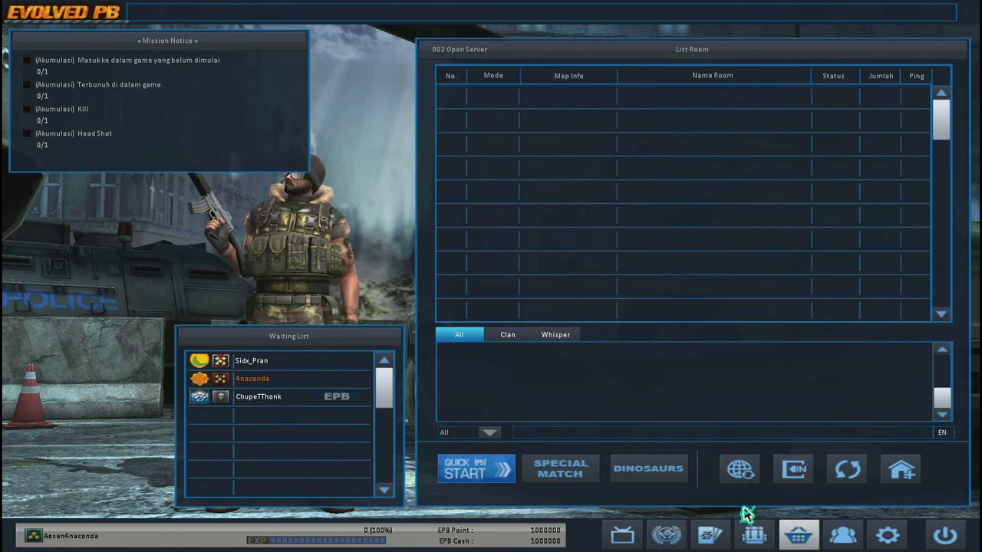
{"action": "left_click", "coordinate": [753, 533]}
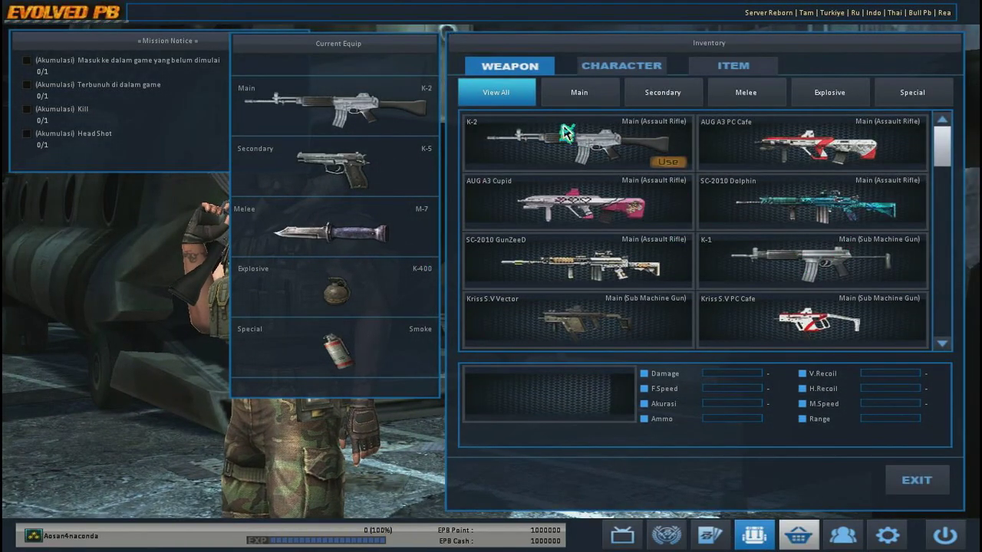
{"action": "scroll", "coordinate": [628, 198], "scroll_direction": "down", "scroll_amount": 6}
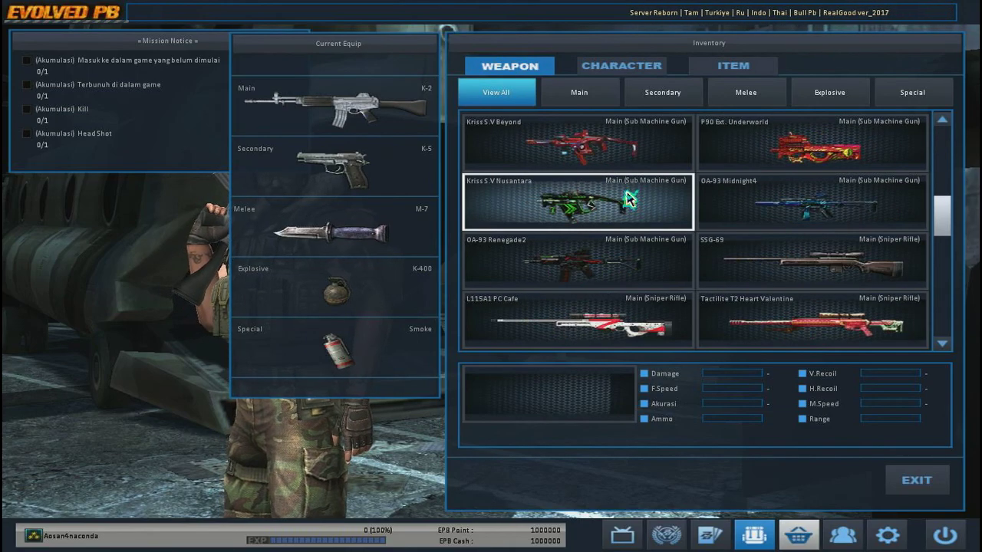
{"action": "left_click", "coordinate": [916, 480]}
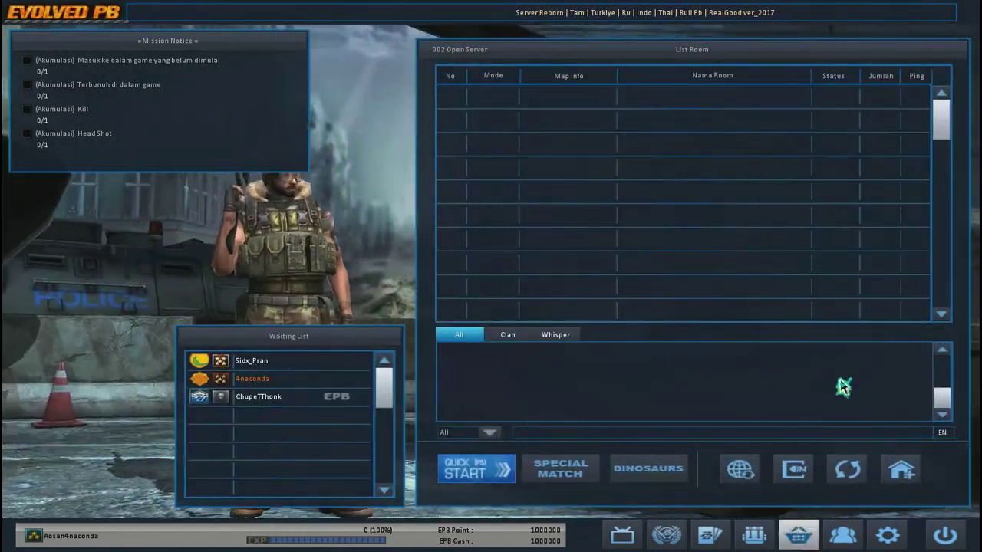
- Choose the second crosshair style in game options and review display, interface, sound and control pages
{"action": "left_click", "coordinate": [887, 534]}
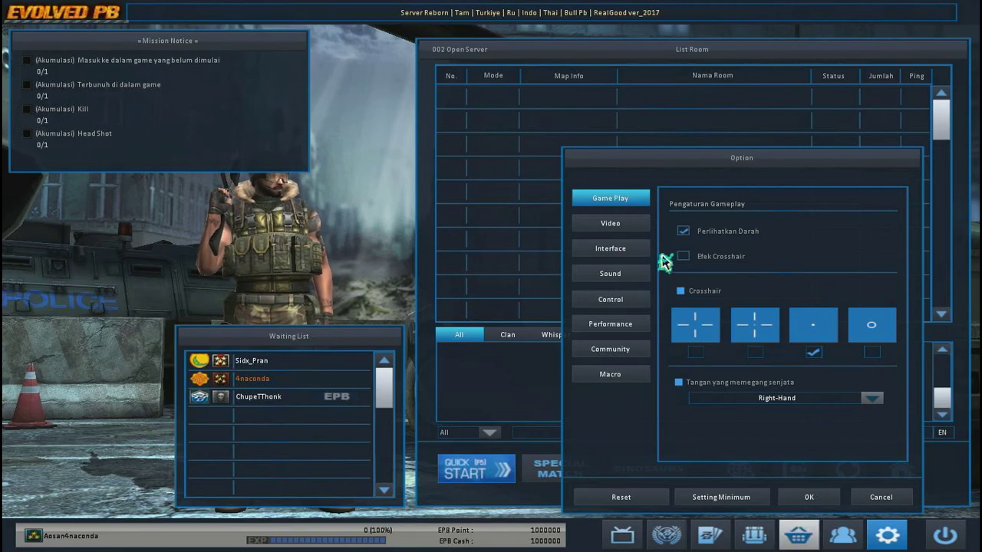
{"action": "left_click", "coordinate": [756, 355]}
{"action": "left_click", "coordinate": [629, 229]}
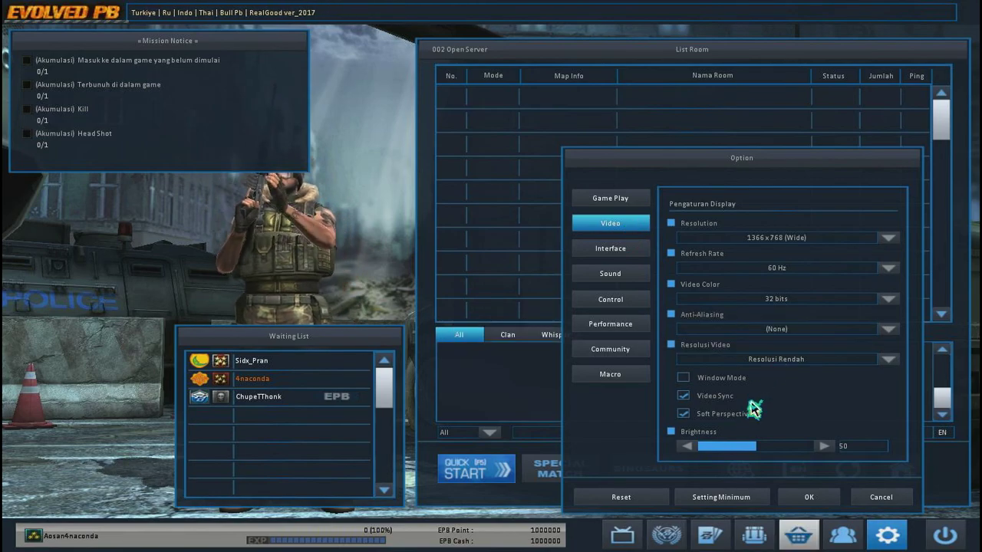
{"action": "left_click", "coordinate": [632, 249]}
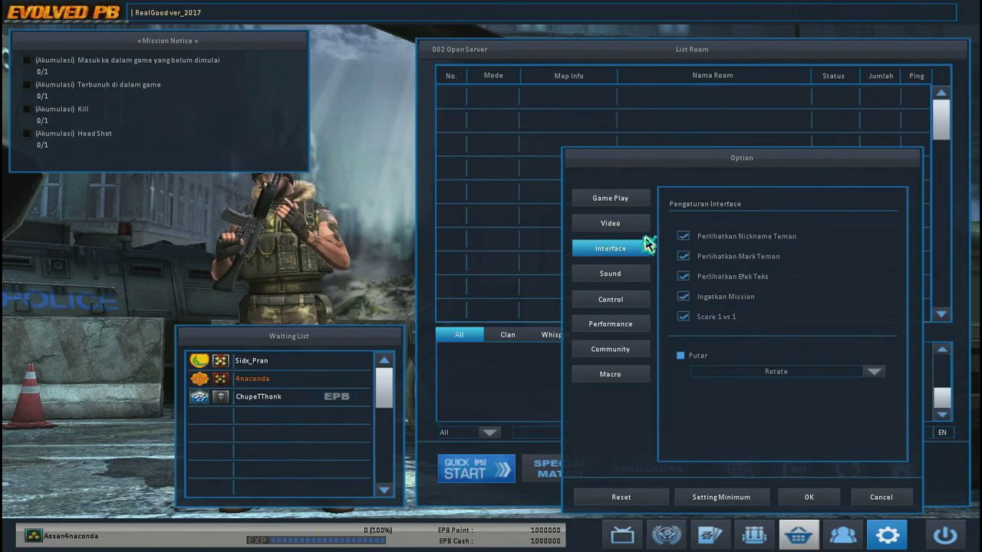
{"action": "left_click", "coordinate": [609, 276]}
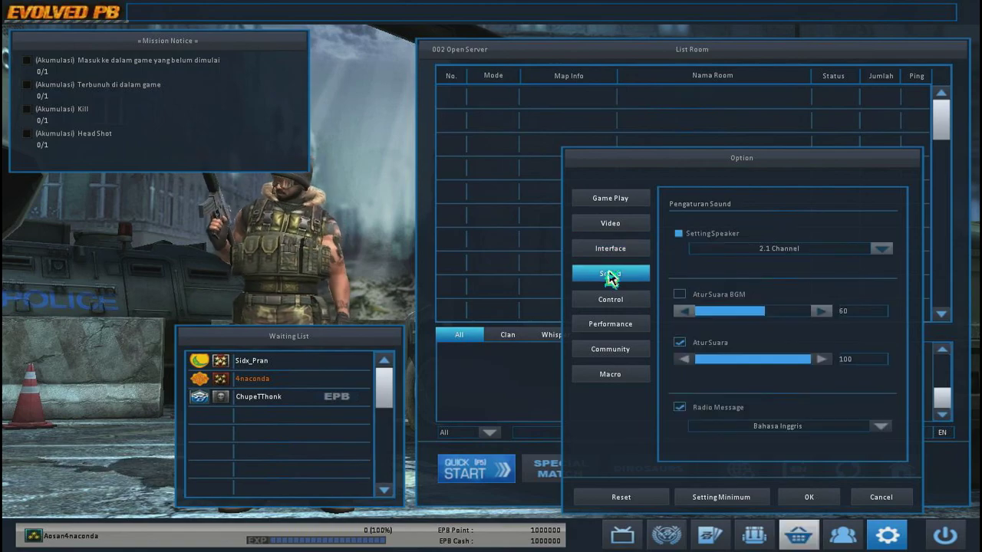
{"action": "left_click", "coordinate": [613, 305]}
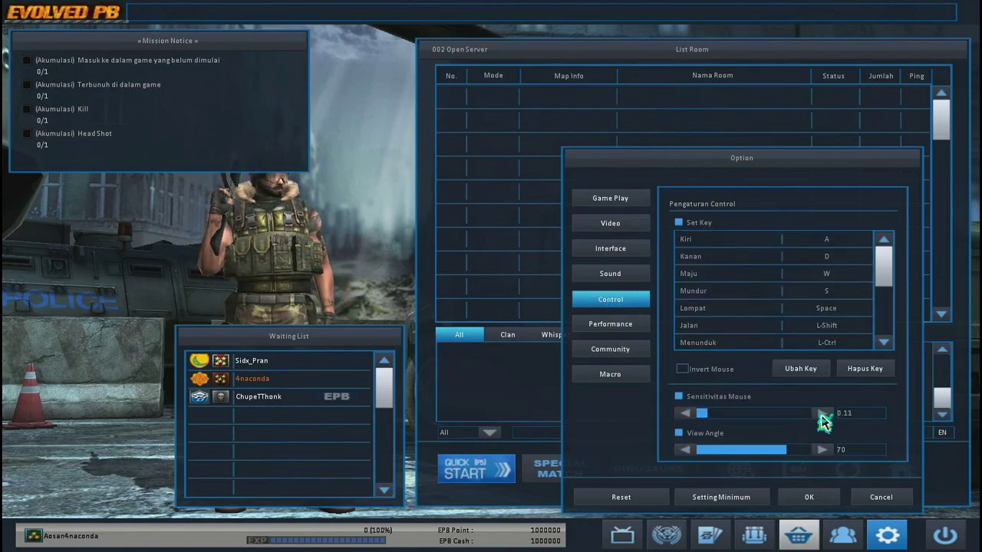
- Set Performance > Efek Quality to High, apply the options, and bring up Special Match modes
{"action": "left_click", "coordinate": [617, 328]}
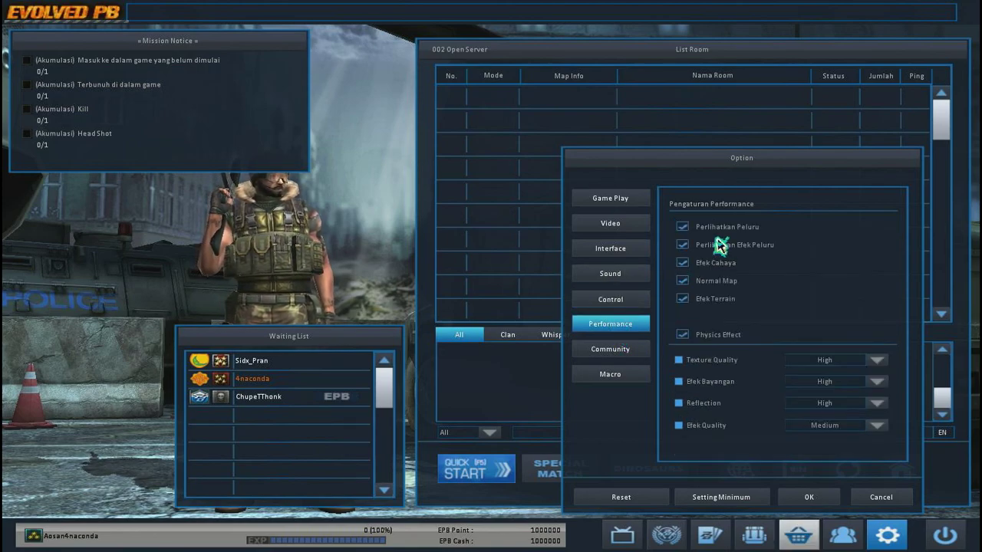
{"action": "left_click", "coordinate": [878, 426]}
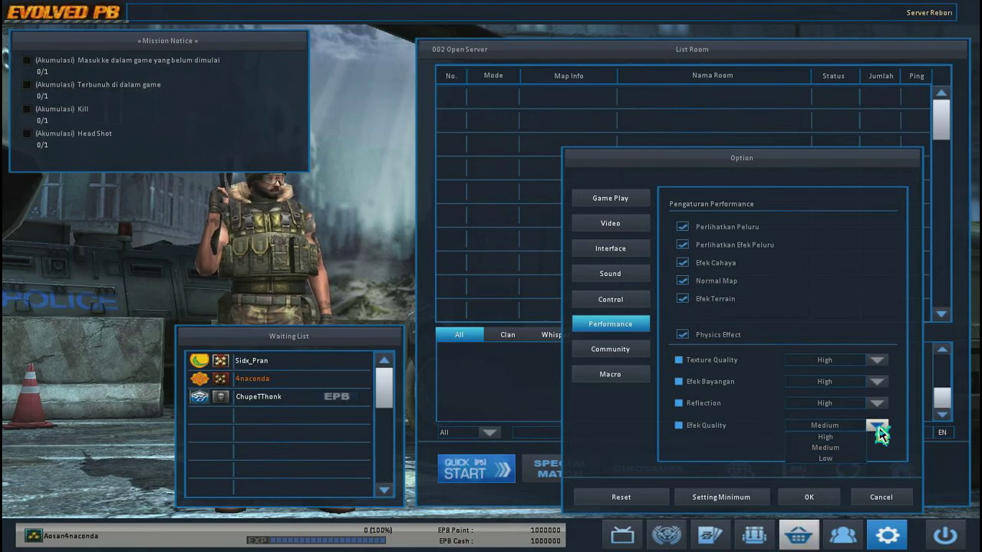
{"action": "left_click", "coordinate": [828, 436]}
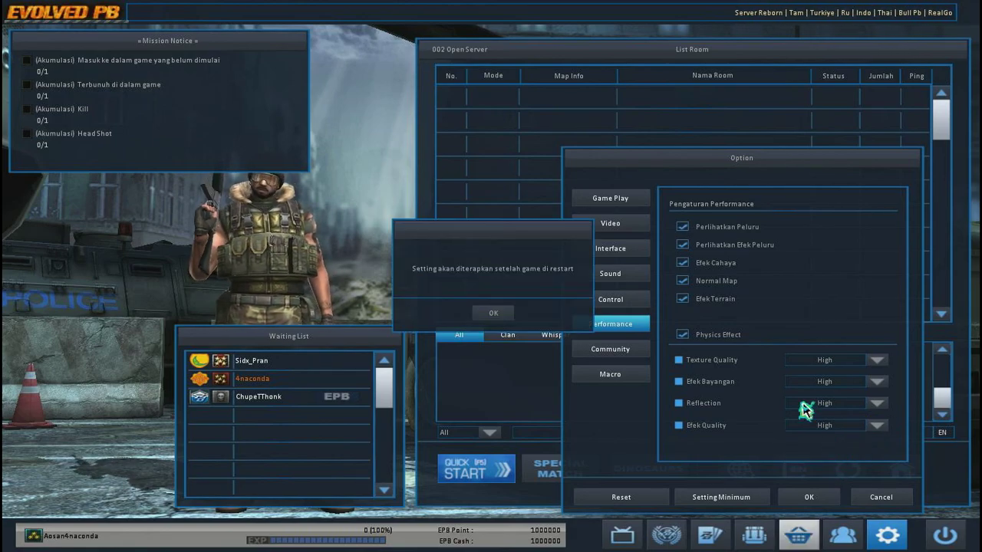
{"action": "left_click", "coordinate": [489, 311]}
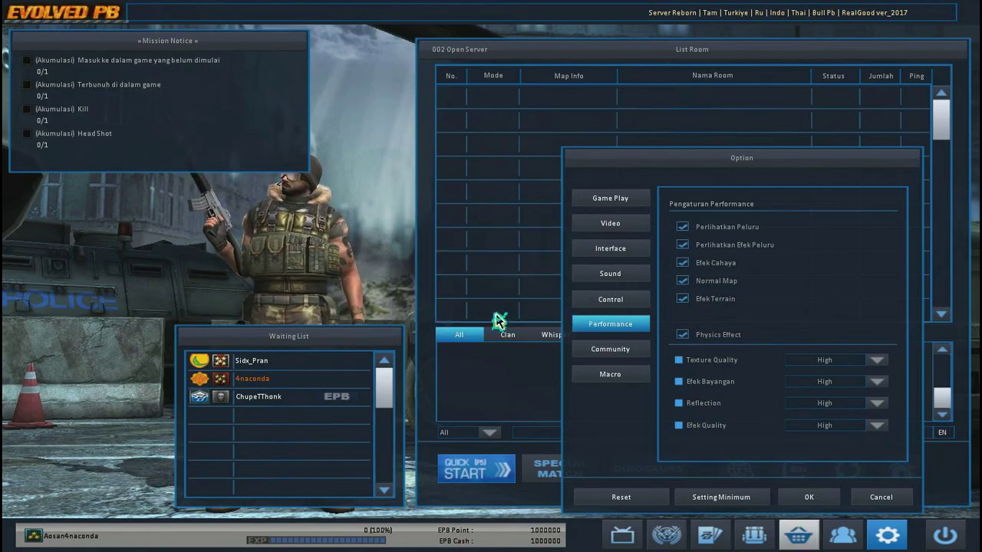
{"action": "left_click", "coordinate": [808, 497]}
{"action": "left_click", "coordinate": [474, 317]}
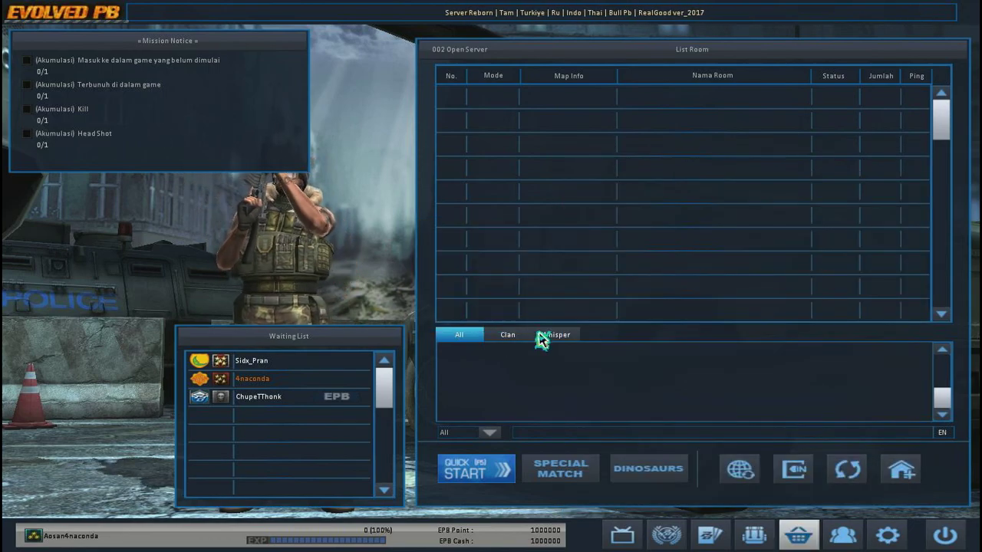
{"action": "left_click", "coordinate": [584, 469]}
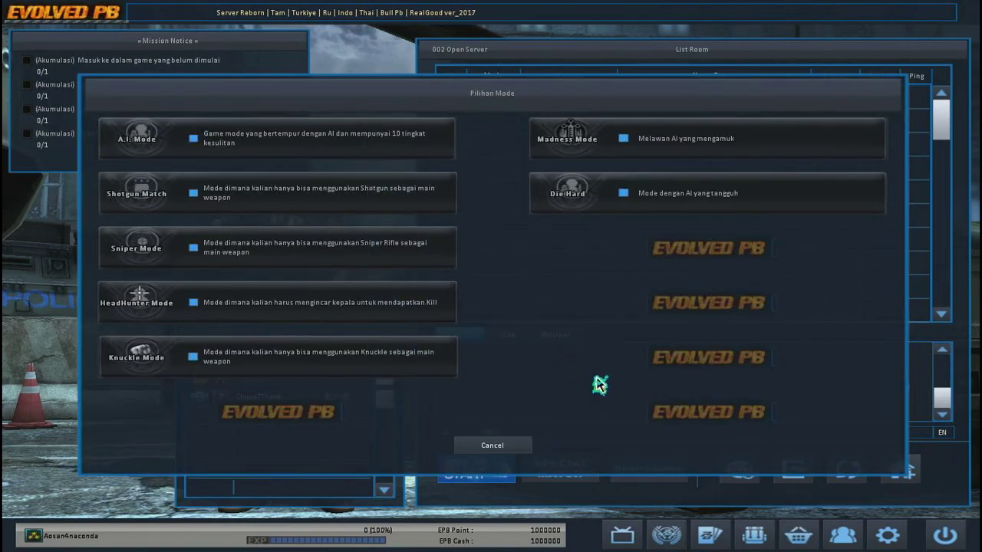